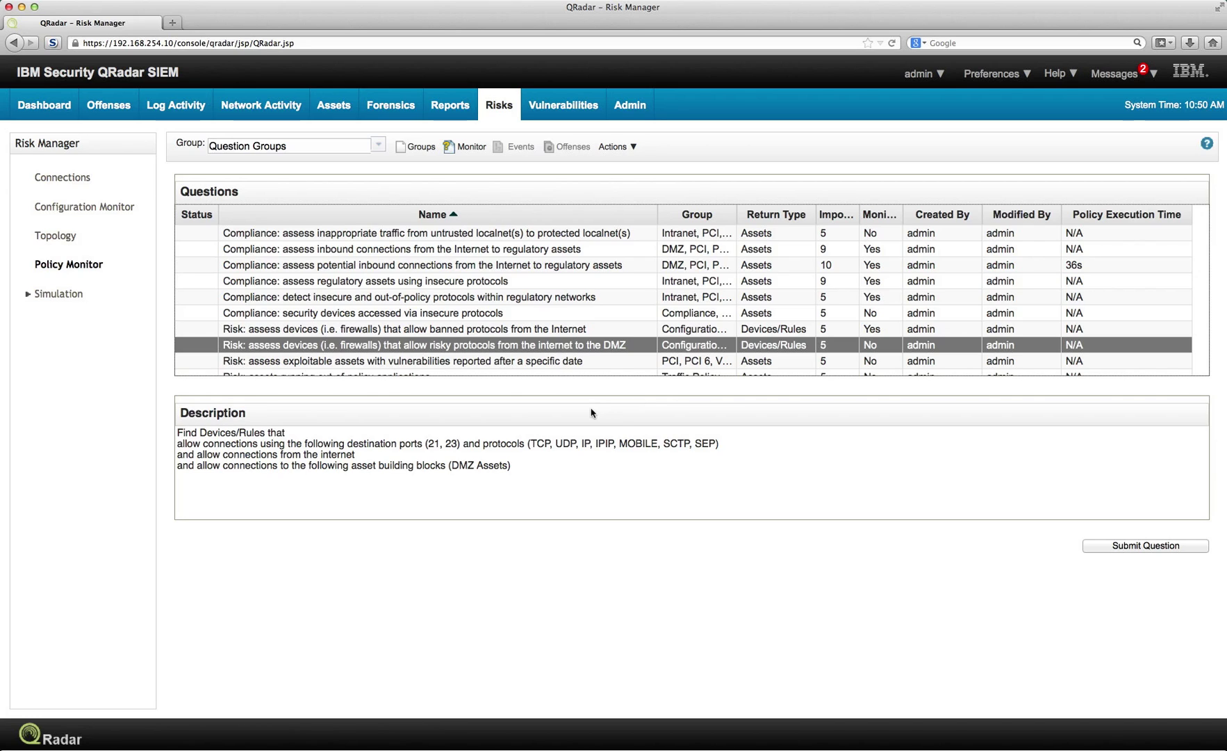
Step: Close the DMZ risky-protocols question unsaved and open the regulatory-networks insecure-protocols question instead
double_click(467, 350)
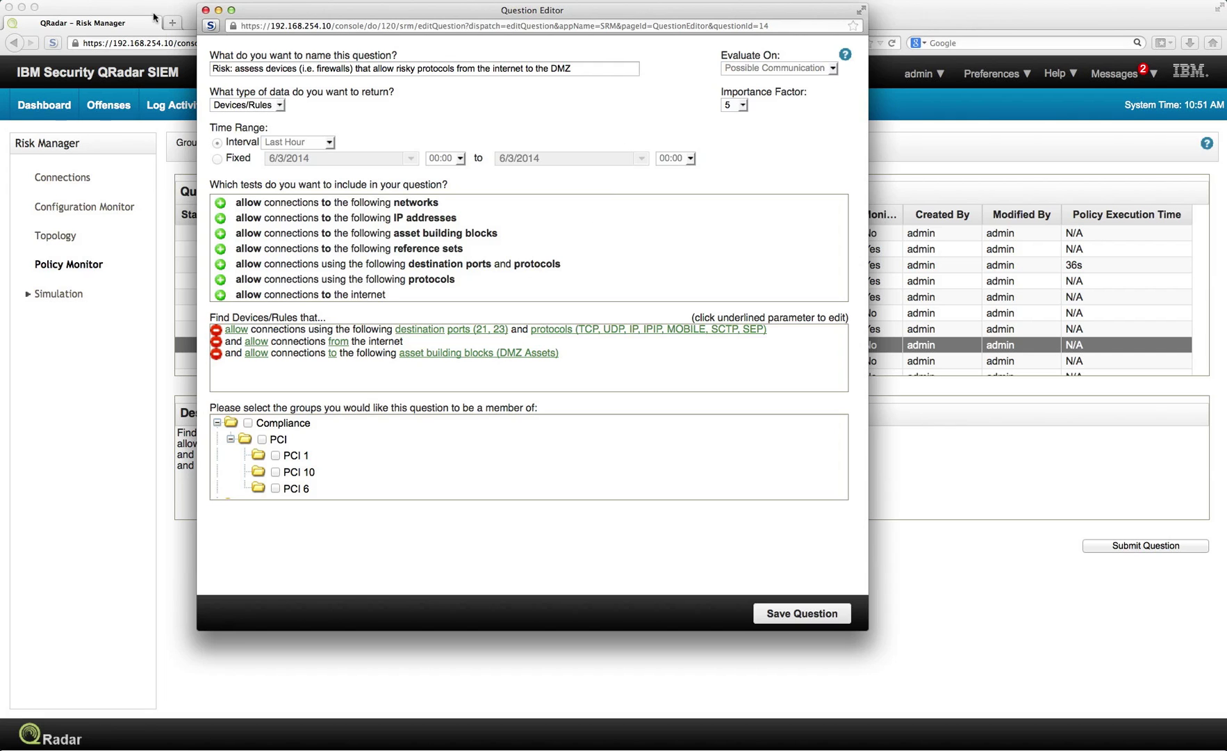
click(207, 11)
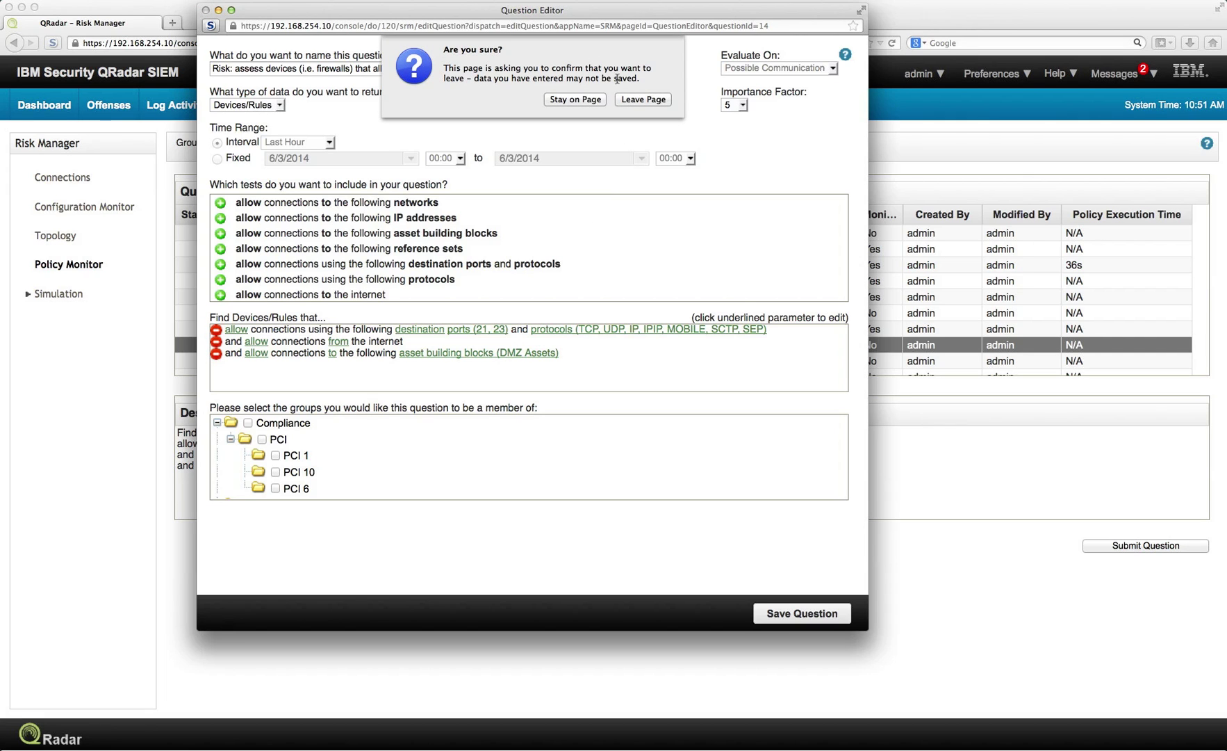
click(643, 99)
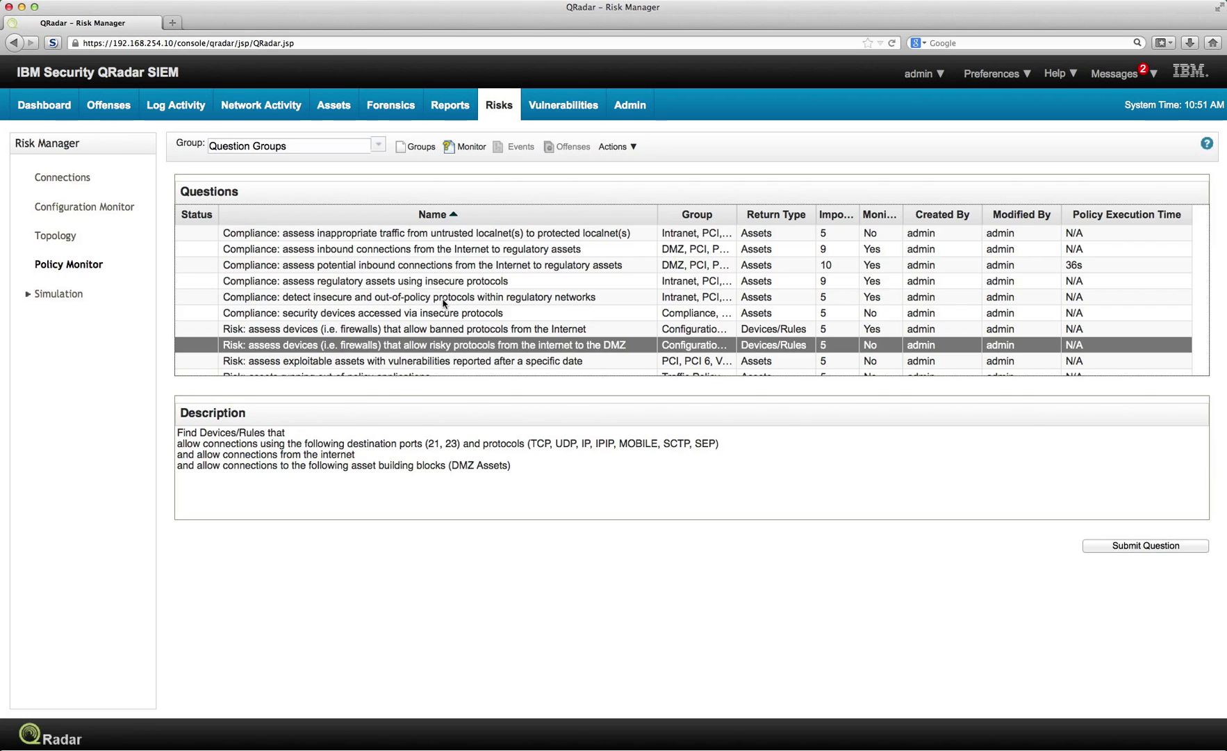
click(444, 303)
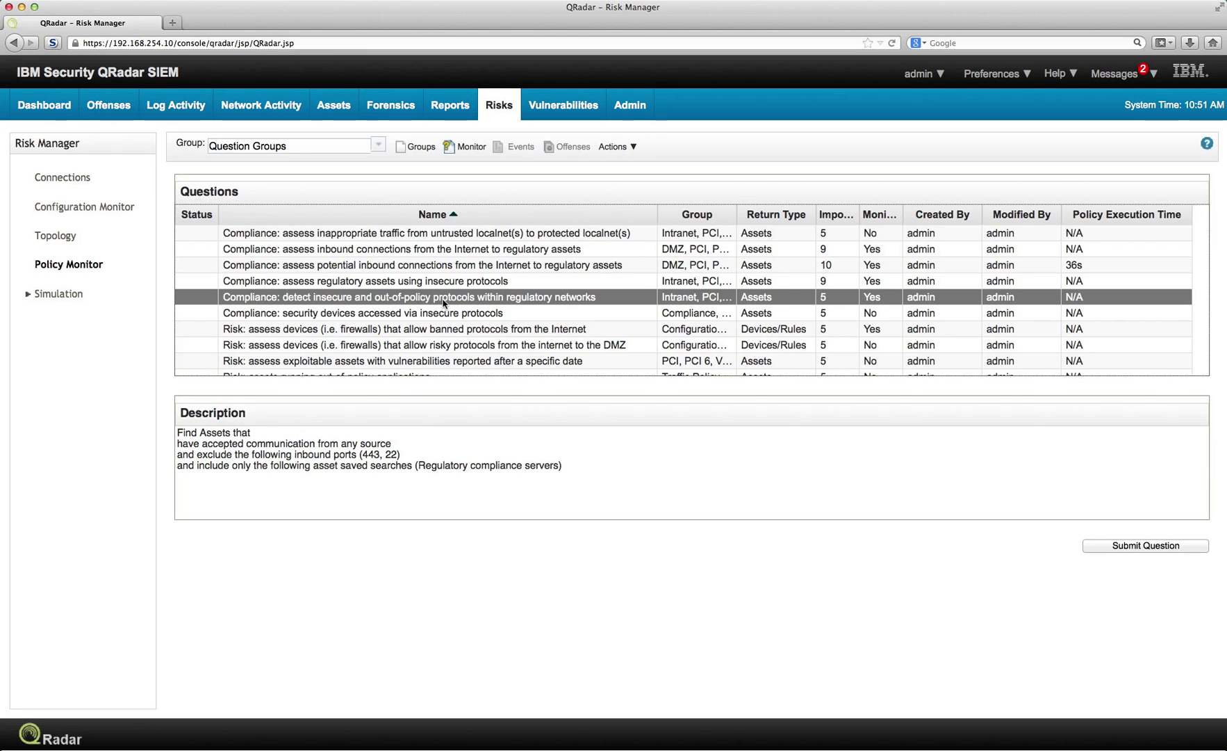
double_click(444, 303)
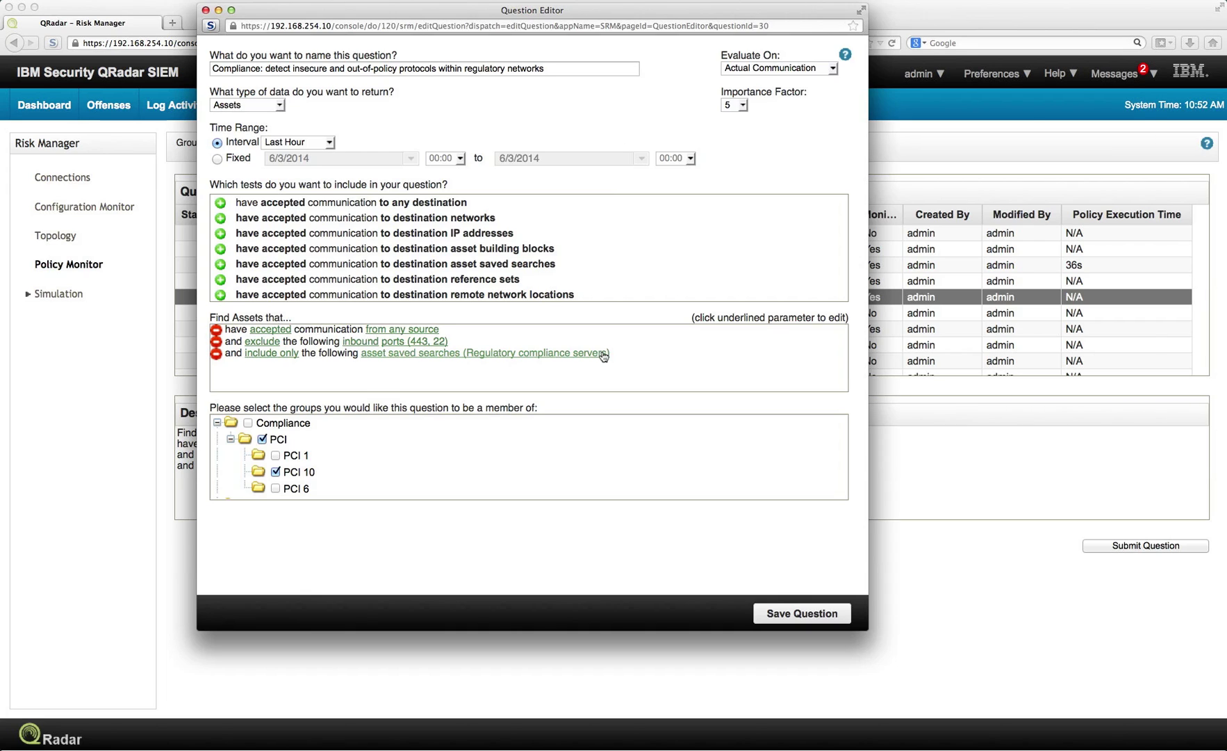
Step: Try switching Evaluate On to Possible Communication, then cancel to keep Actual Communication
click(833, 69)
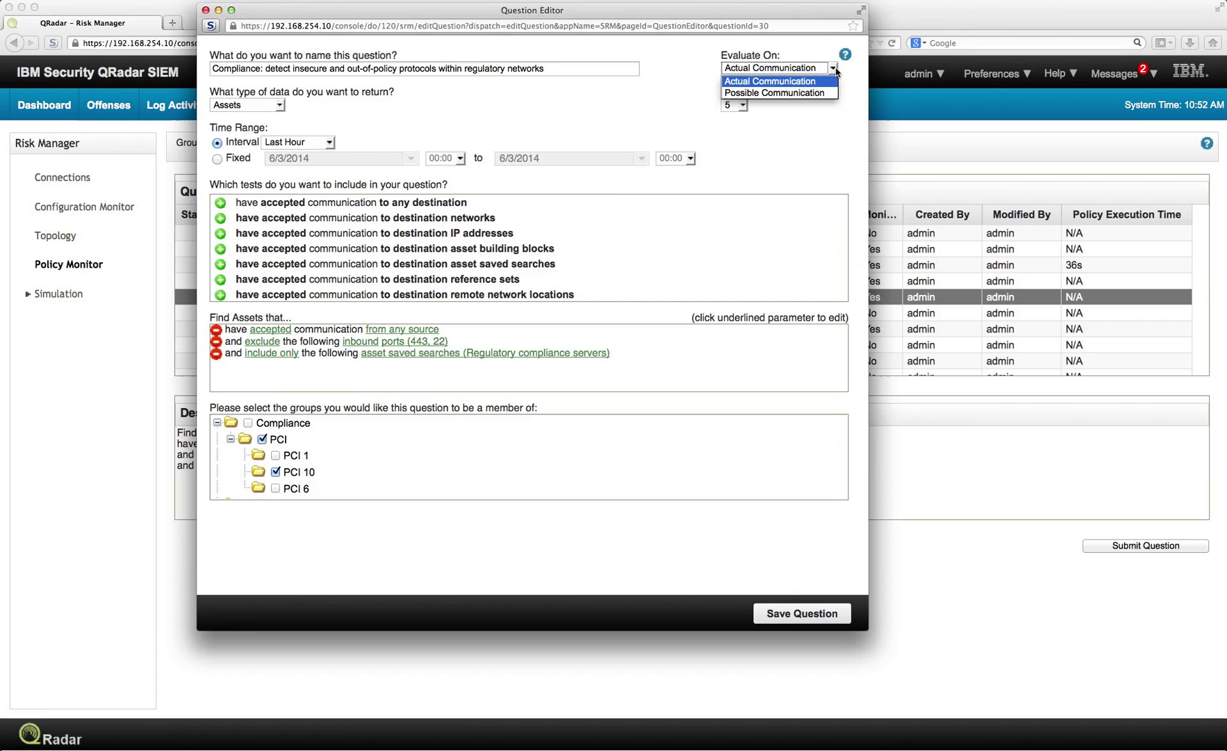
click(833, 69)
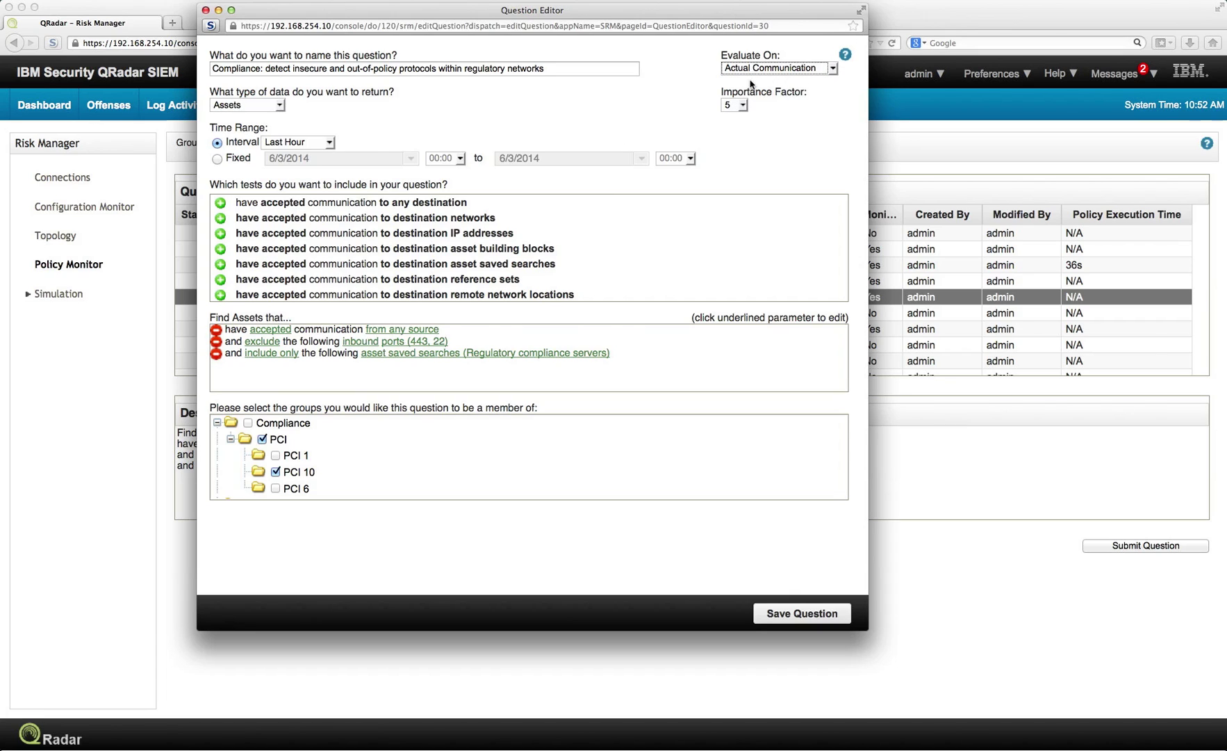
click(833, 69)
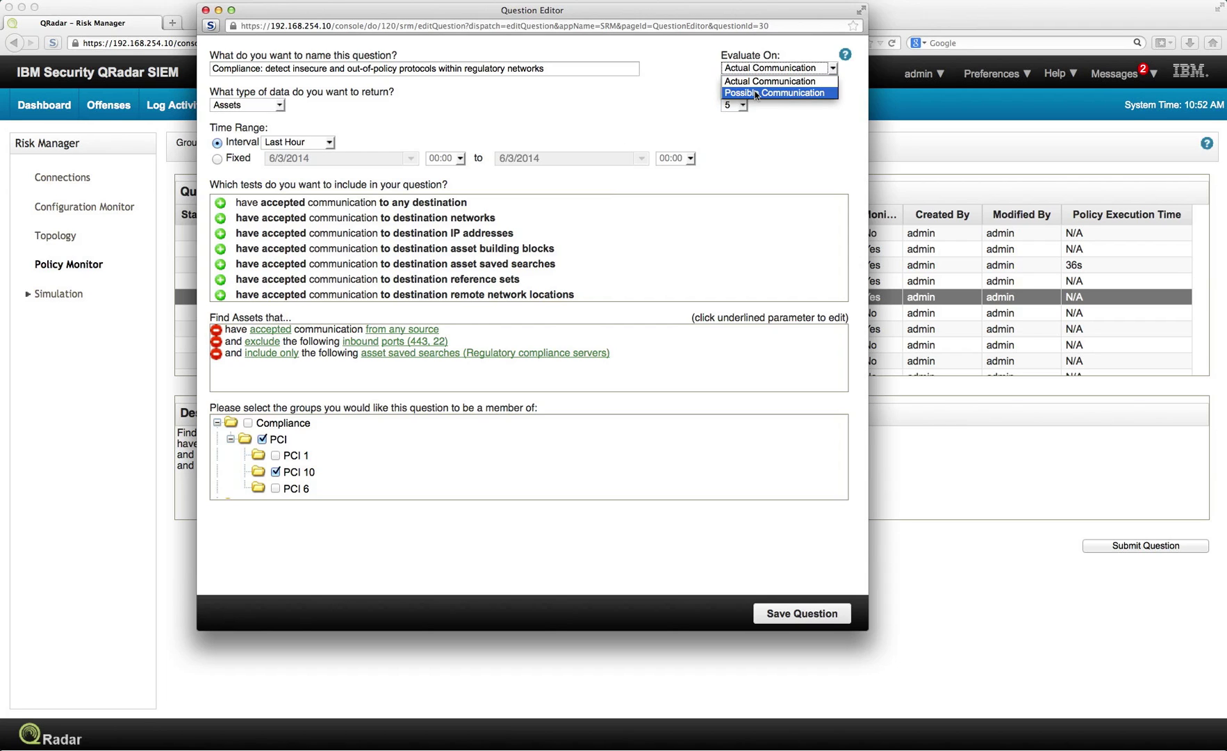
click(756, 94)
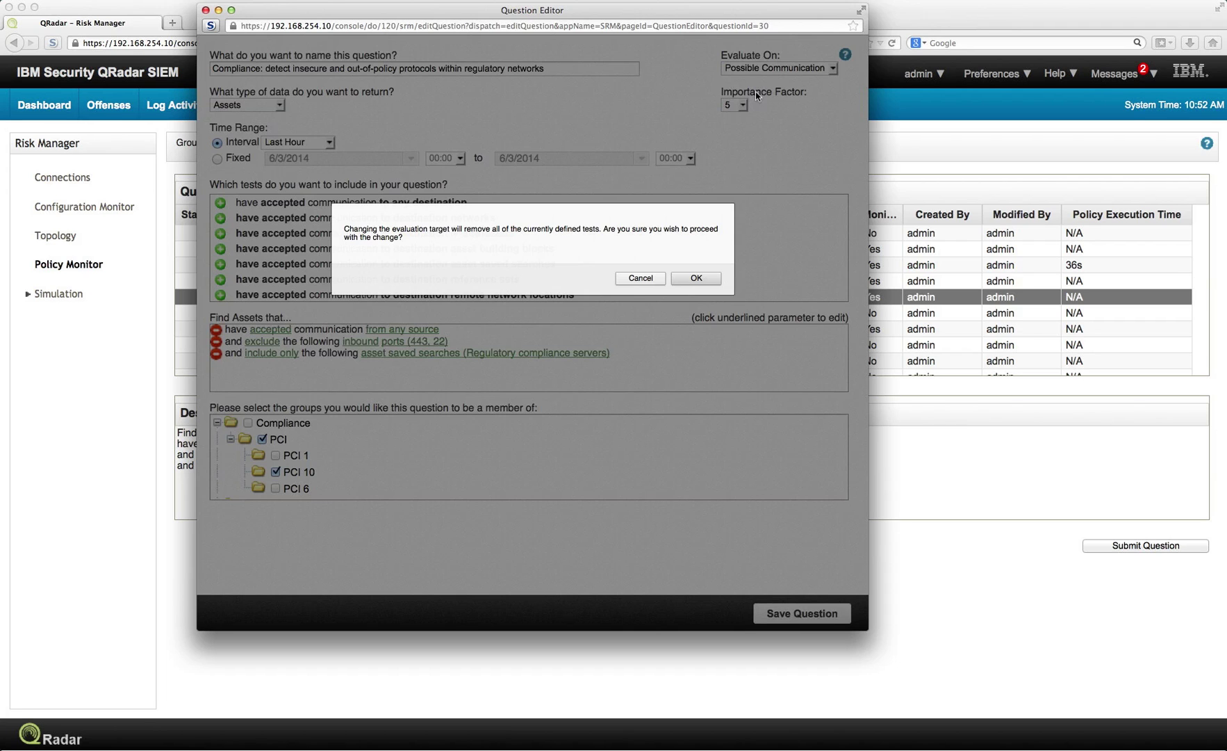
click(640, 278)
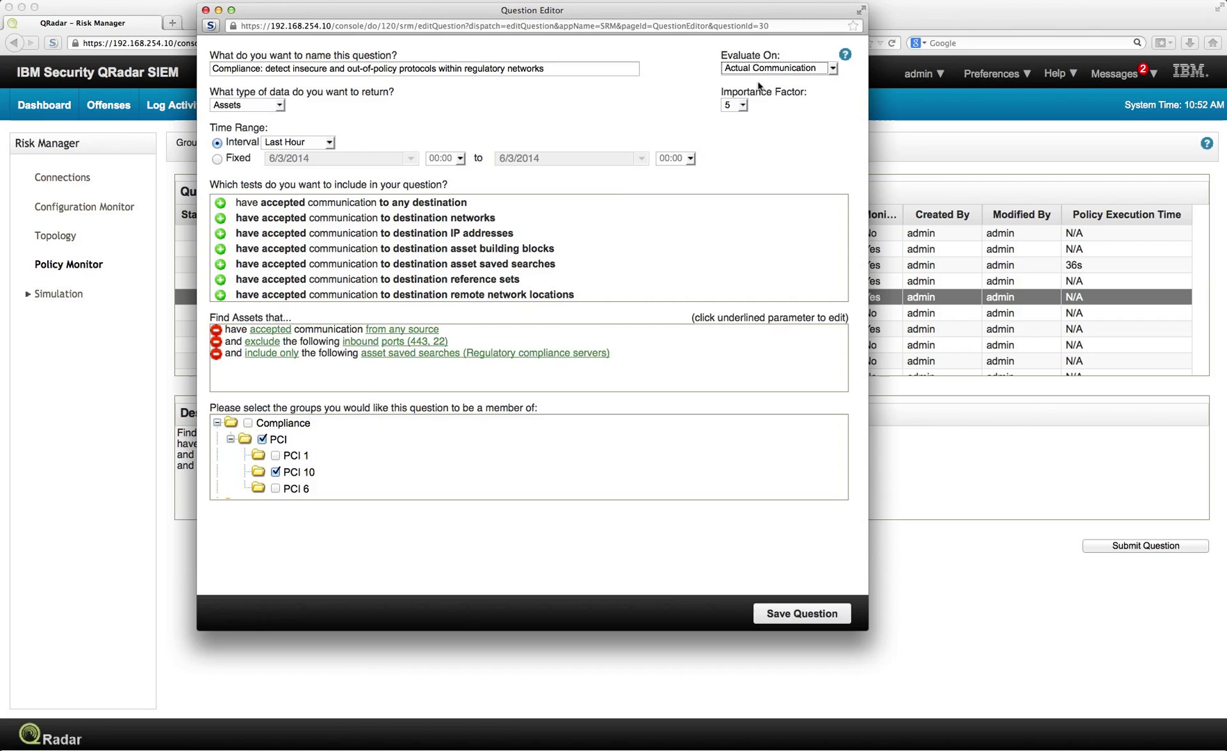
Step: Try returning Devices/Rules instead of Assets, then cancel to keep Assets
click(279, 105)
click(273, 130)
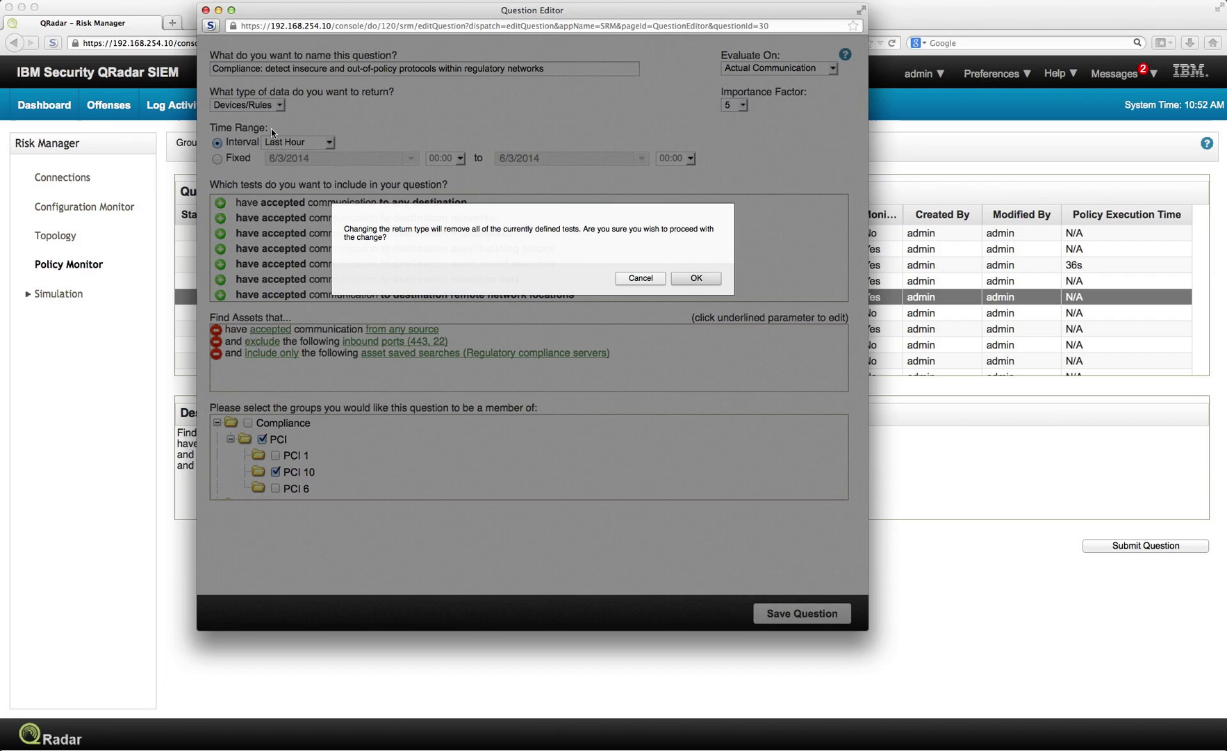
click(647, 277)
Step: Select the asset saved searches test, then close the editor without saving
click(546, 270)
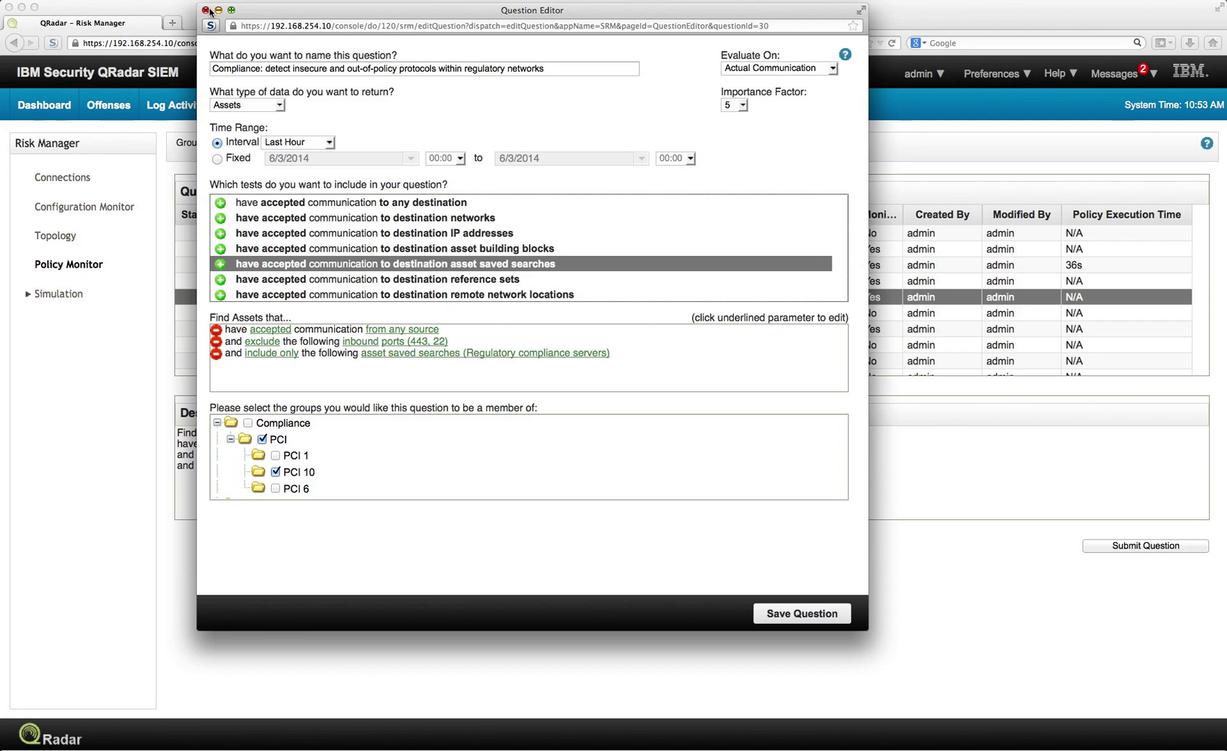
click(206, 10)
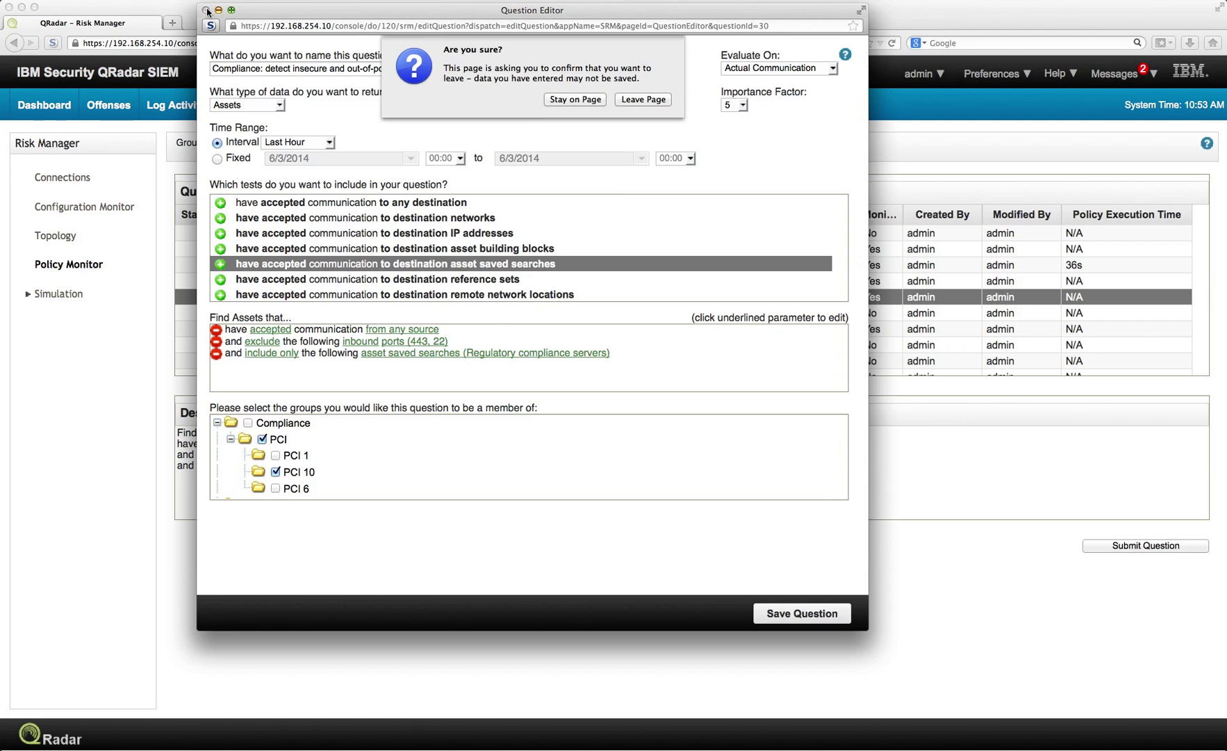
click(633, 101)
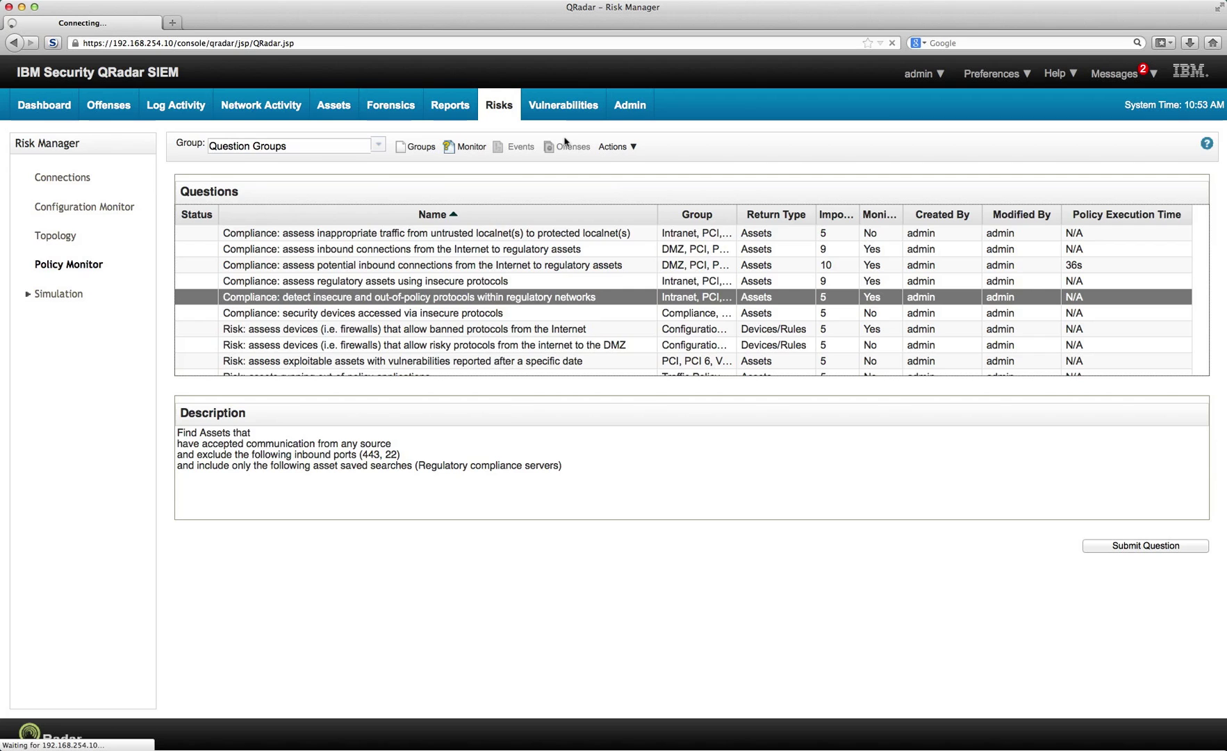
Step: Go to the Offenses tab's All Offenses list and select offense 1476
click(117, 106)
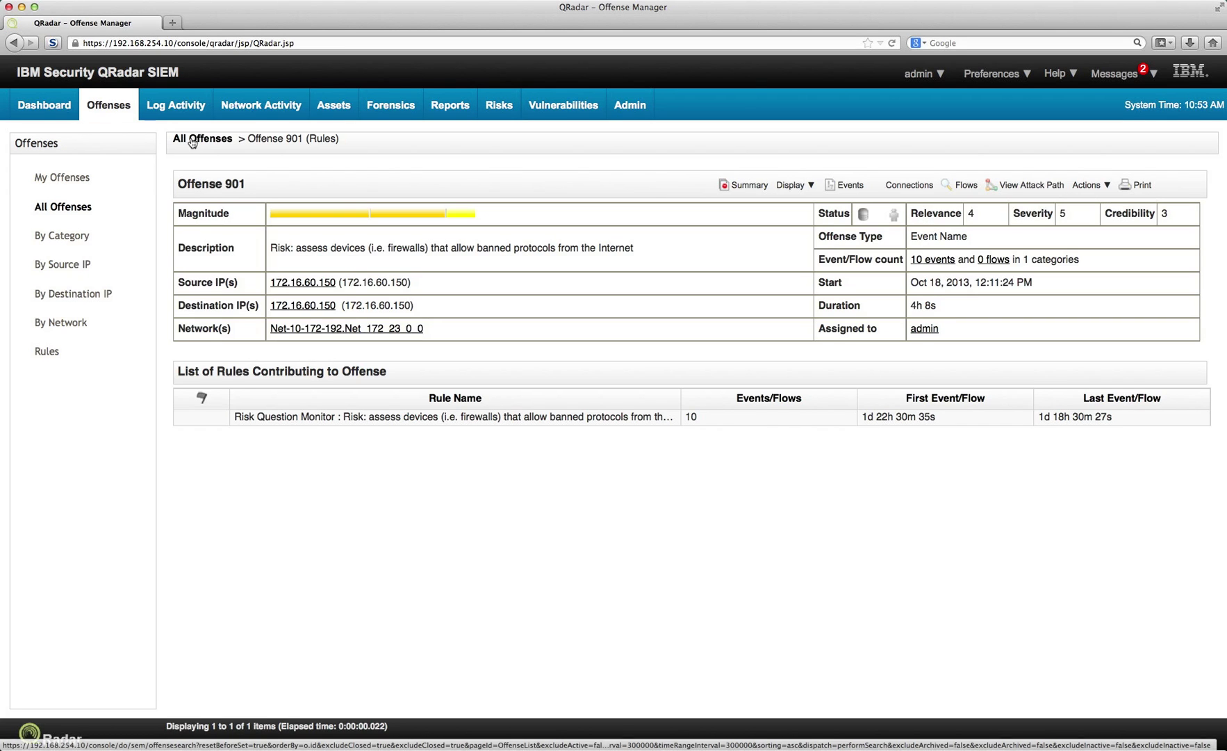
click(193, 140)
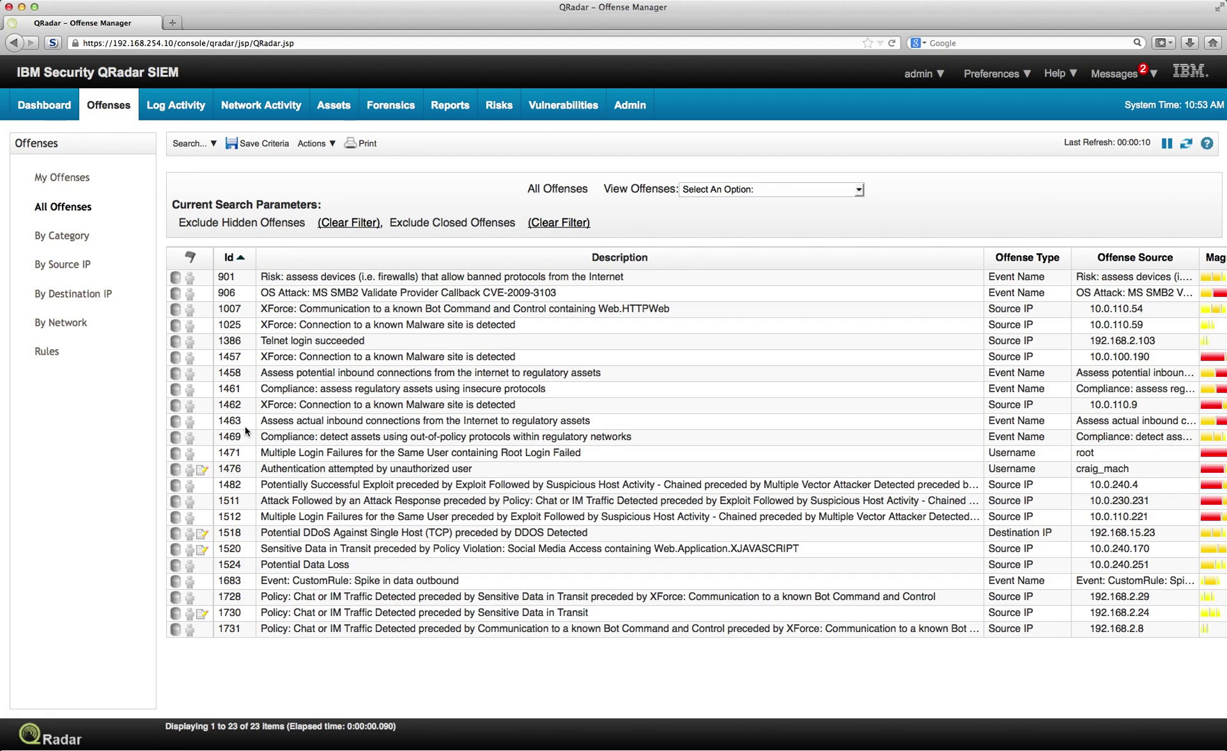
click(236, 471)
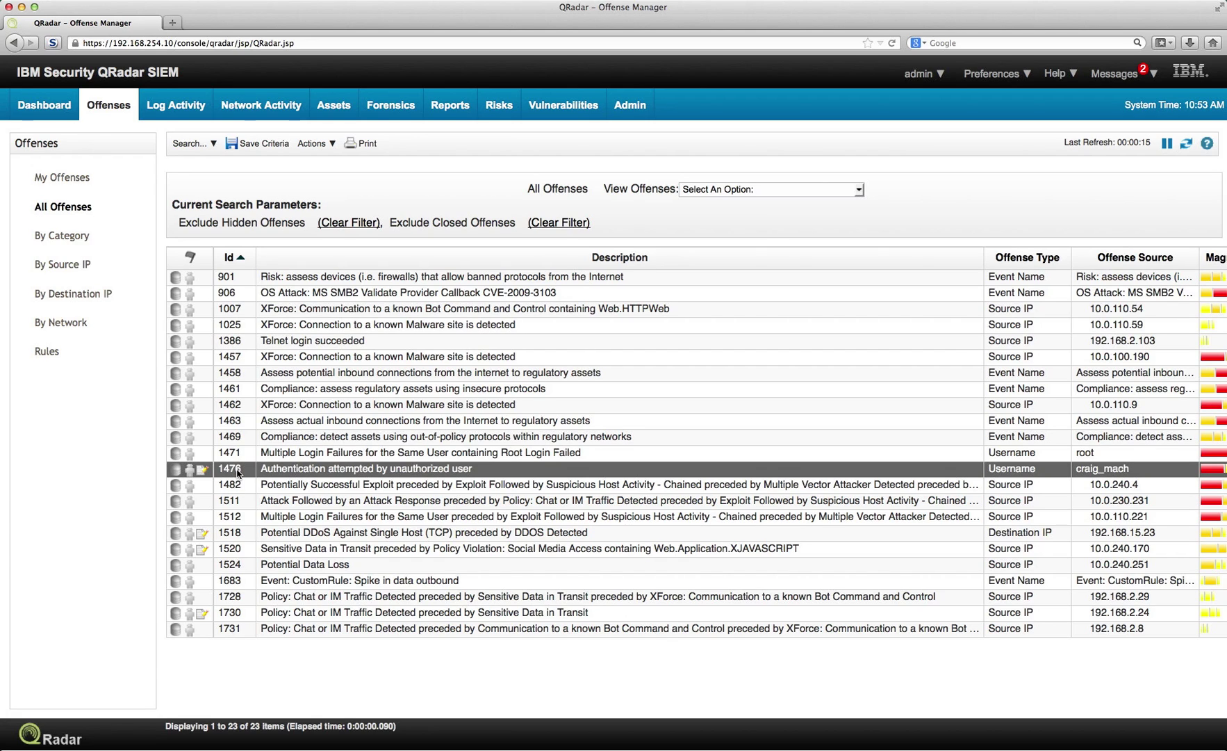
Step: Open offense 1476's summary, view its attack path zoomed out, then close the topology
double_click(237, 471)
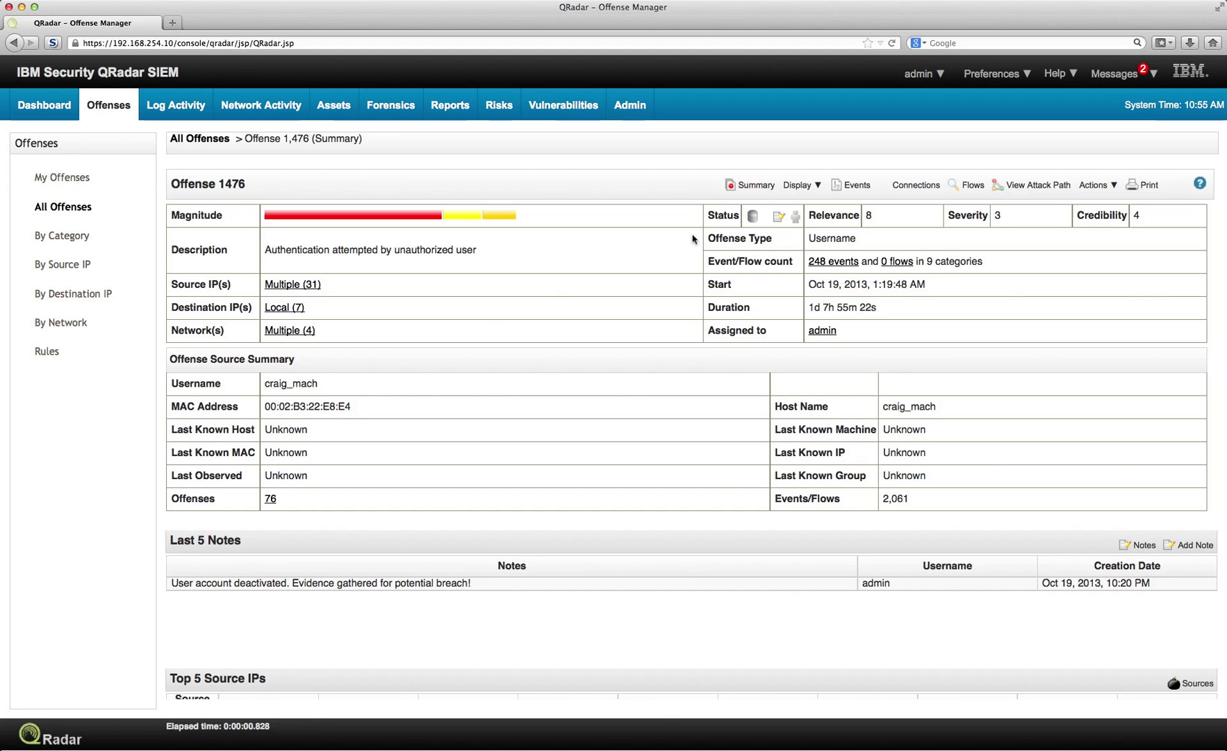
click(799, 185)
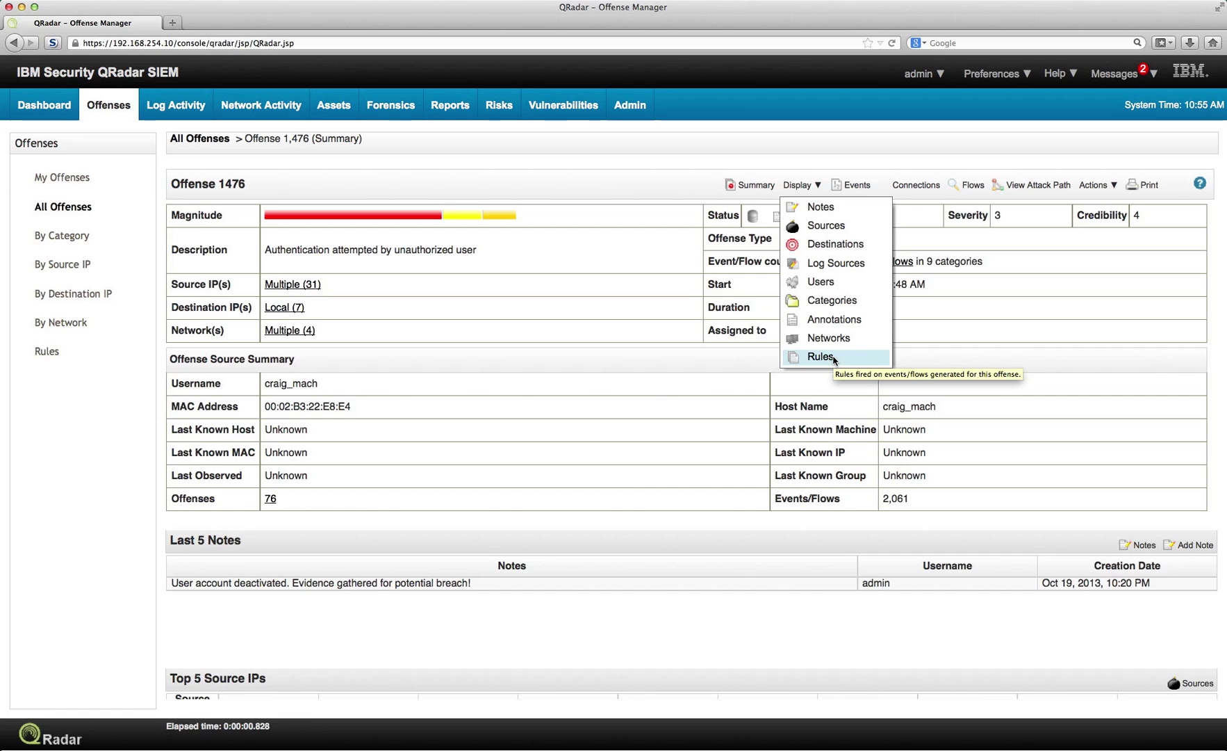
click(1022, 186)
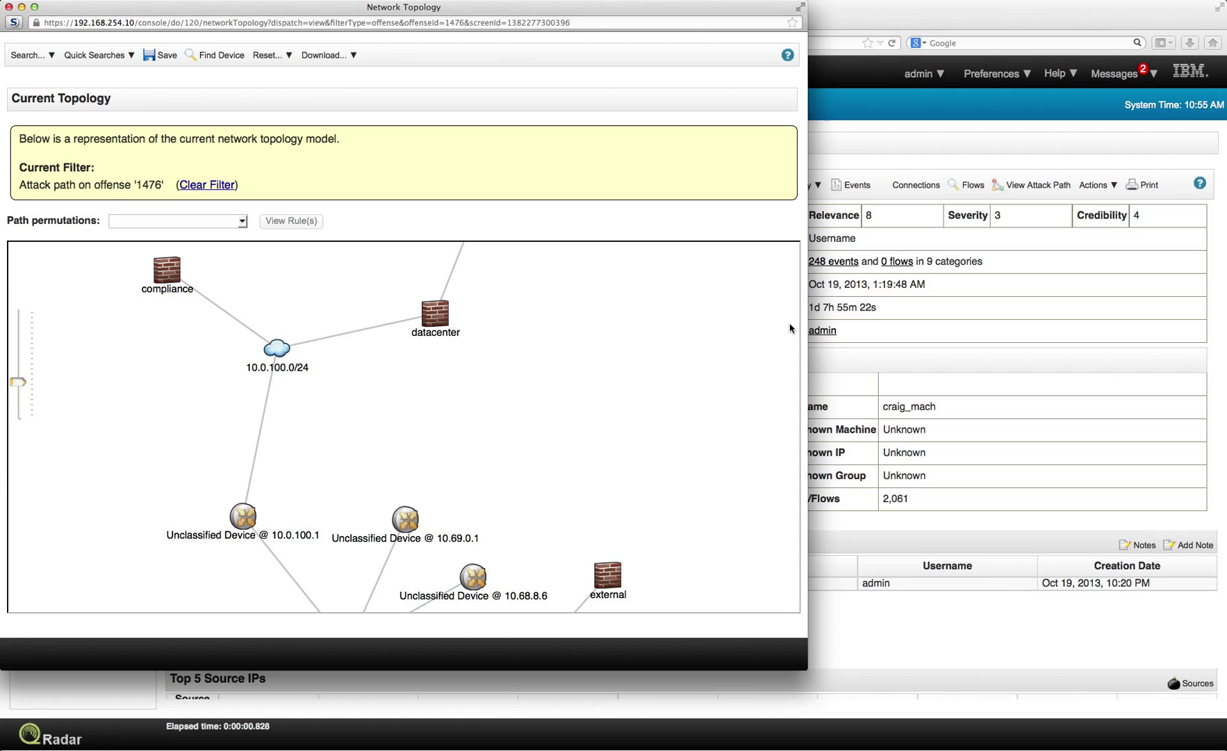
drag(18, 383, 21, 401)
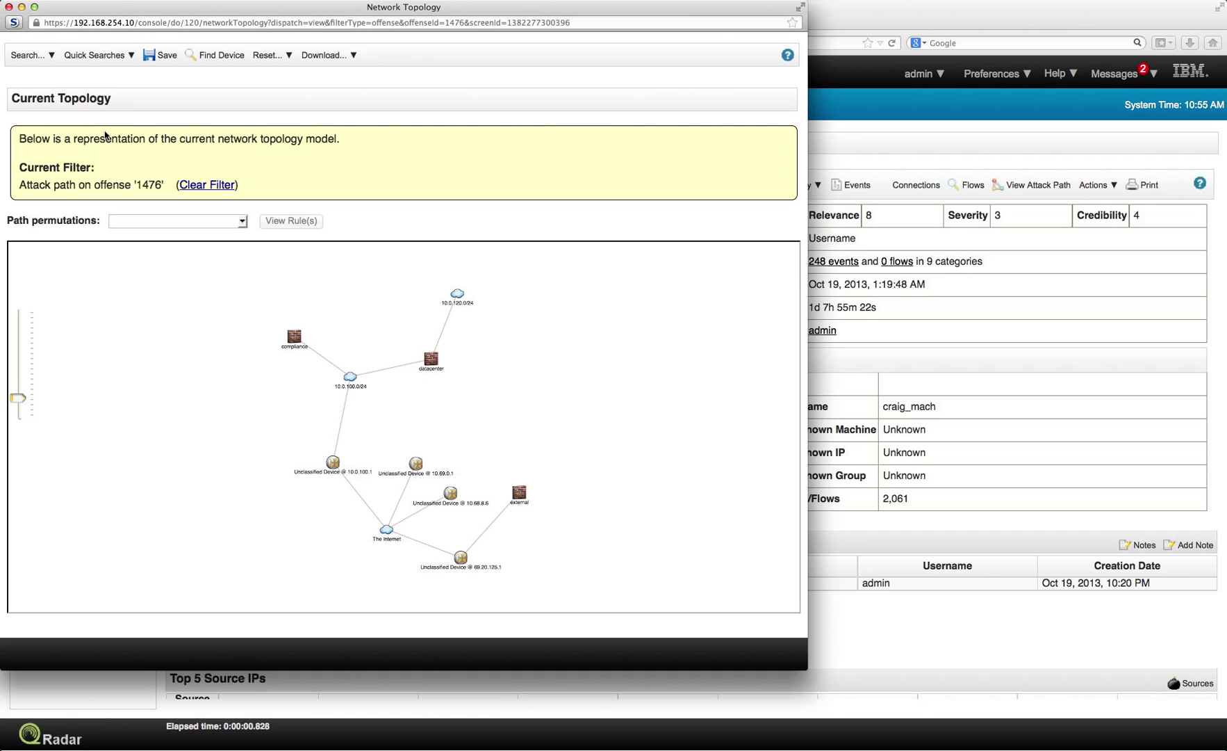
click(8, 7)
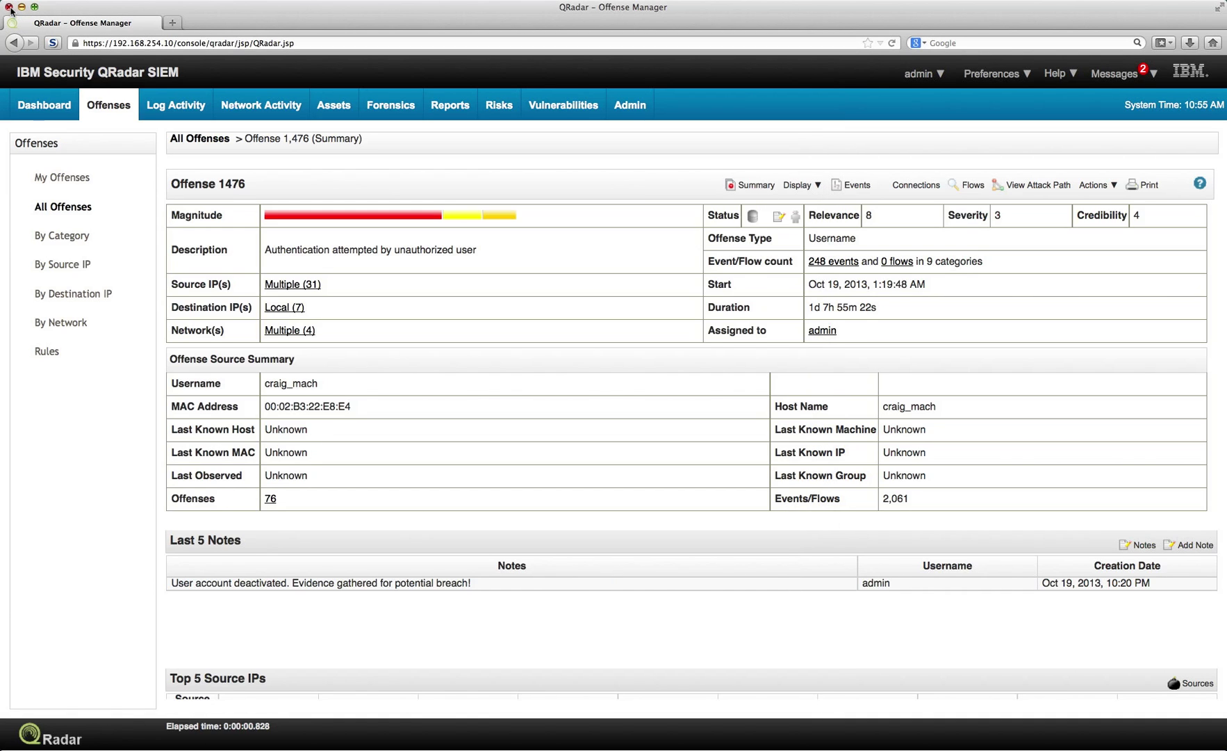
Step: Open offense 1511 from All Offenses, view its attack path to external, then close it
click(202, 140)
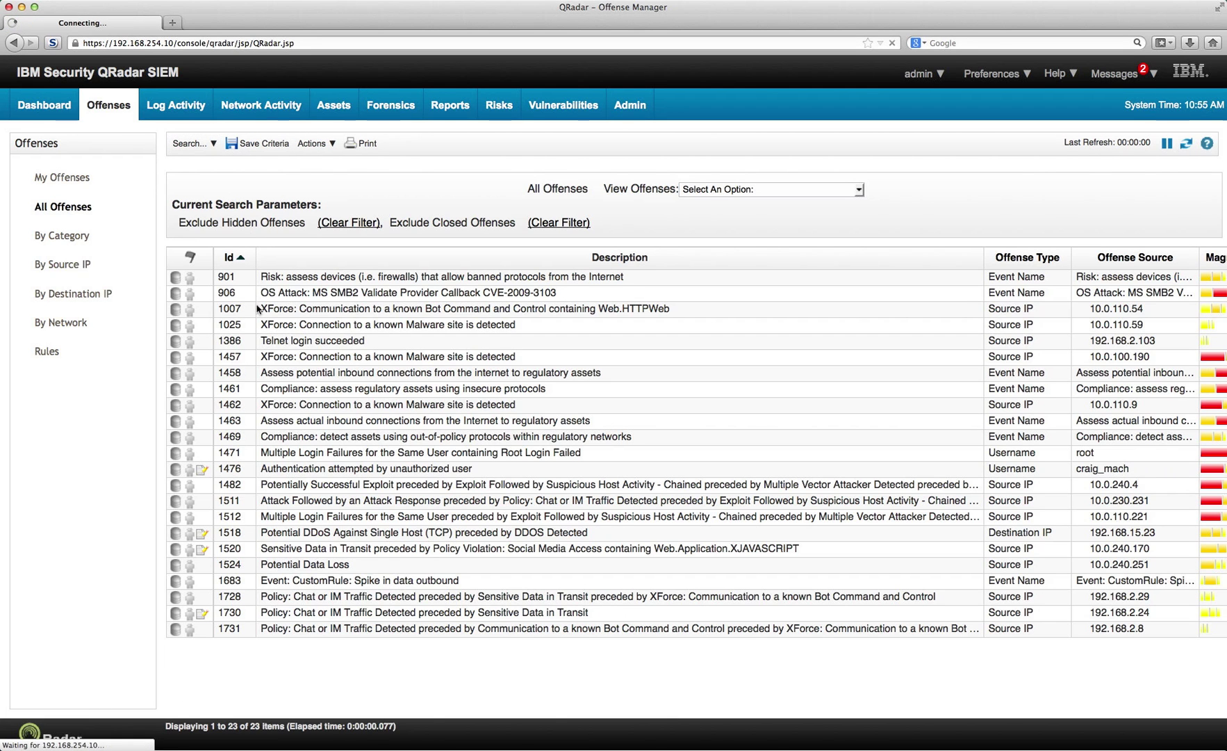
click(258, 502)
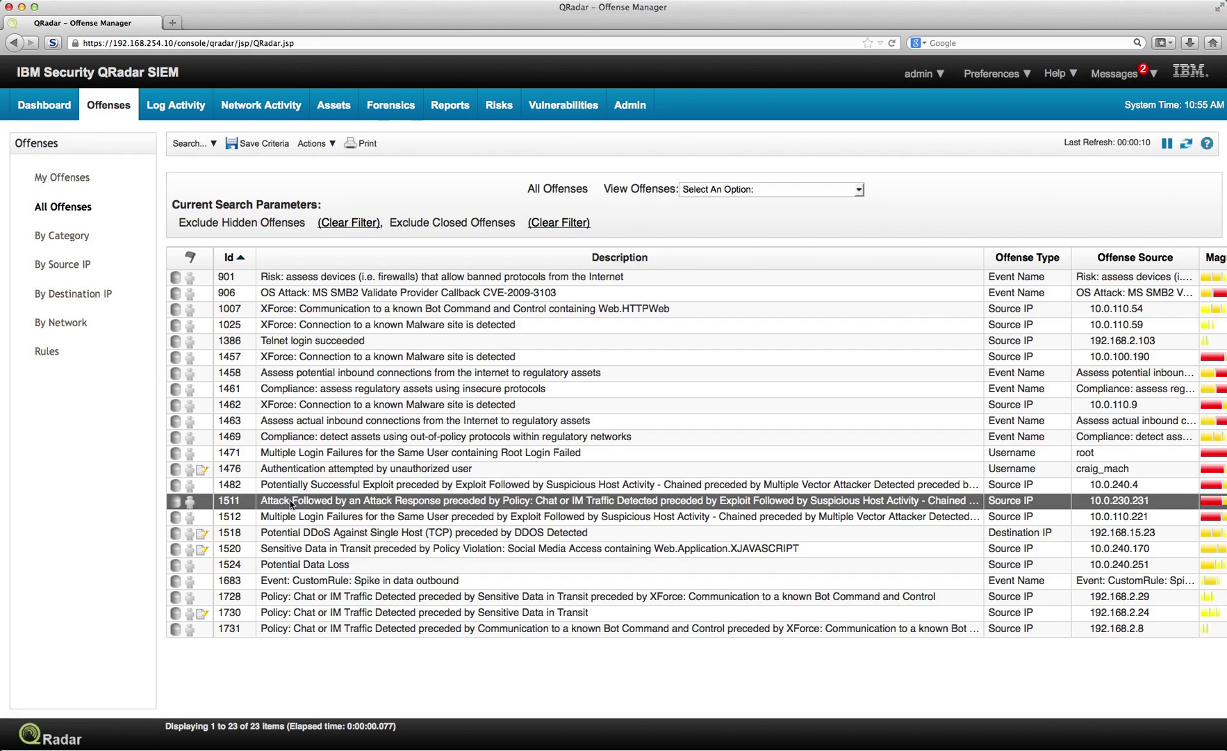
double_click(579, 505)
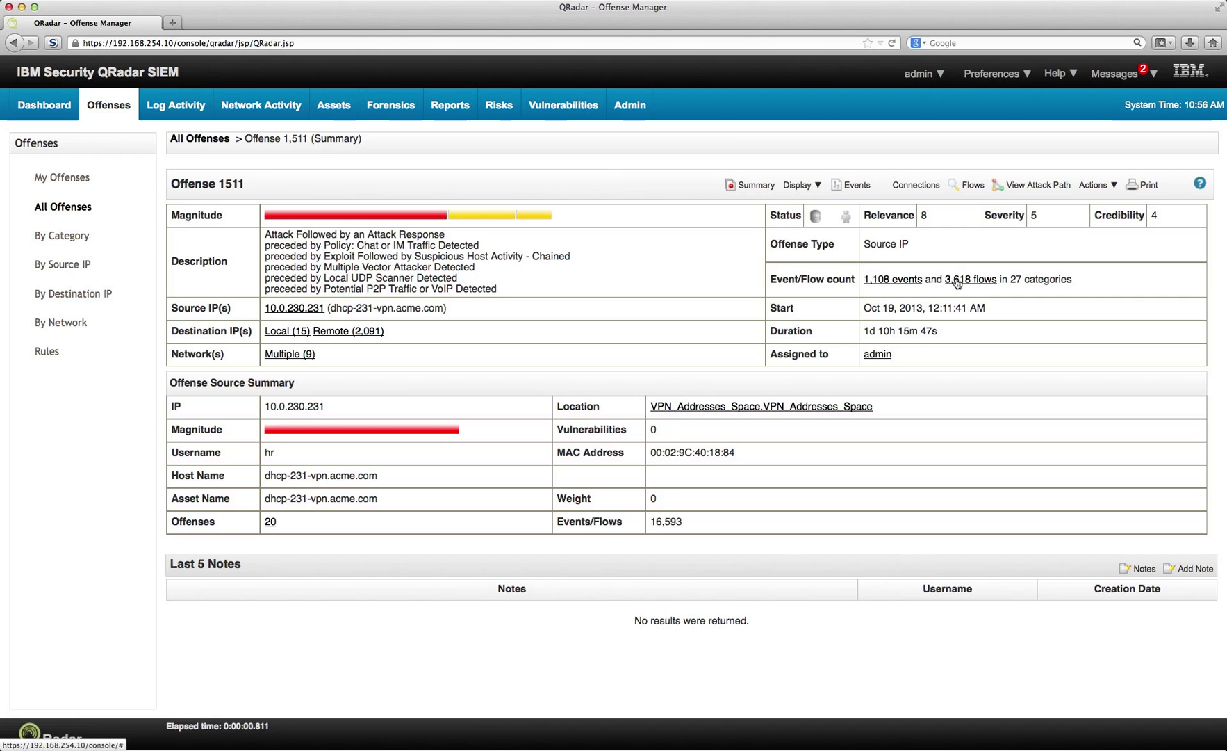
click(1016, 186)
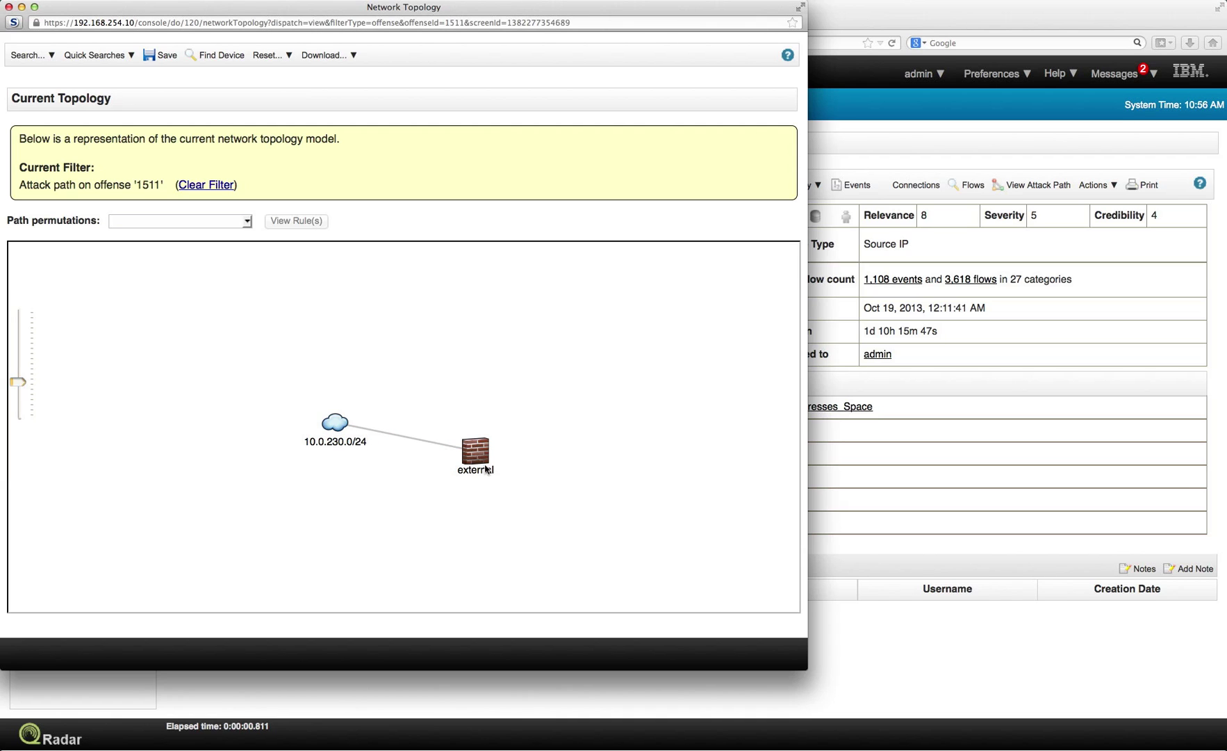
click(8, 7)
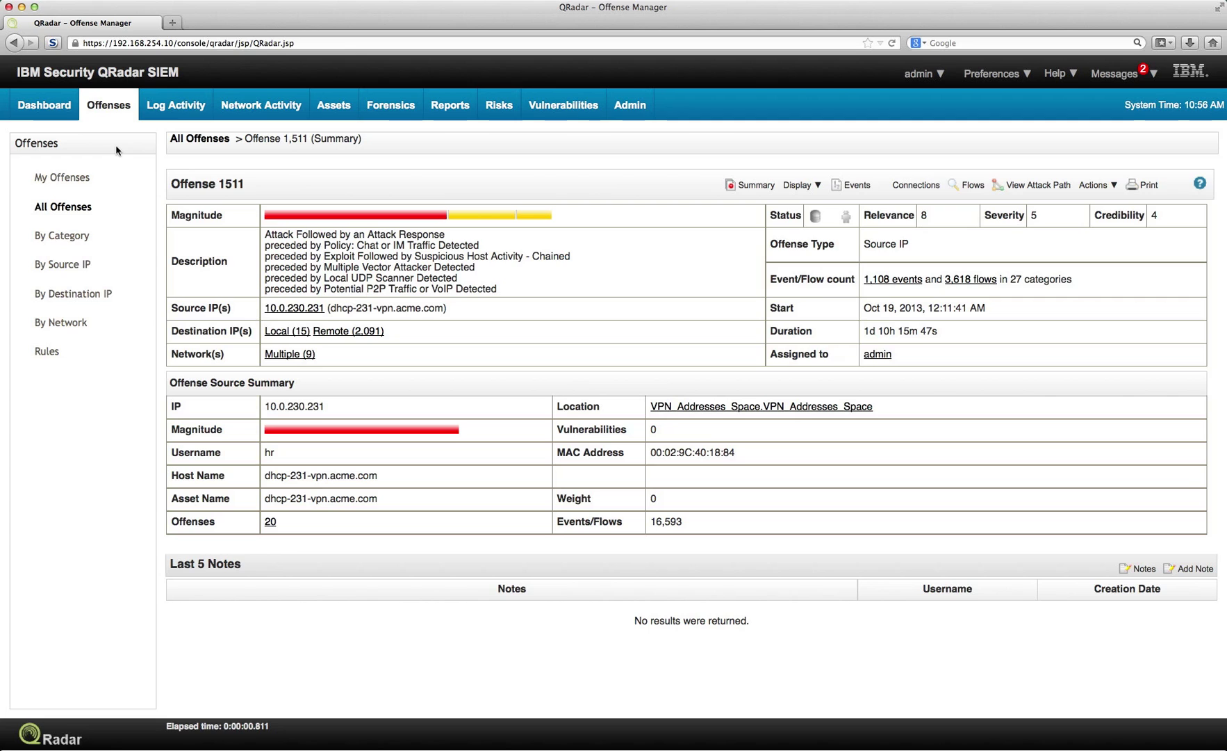
Step: Return to All Offenses, then switch to the Reports tab
click(200, 139)
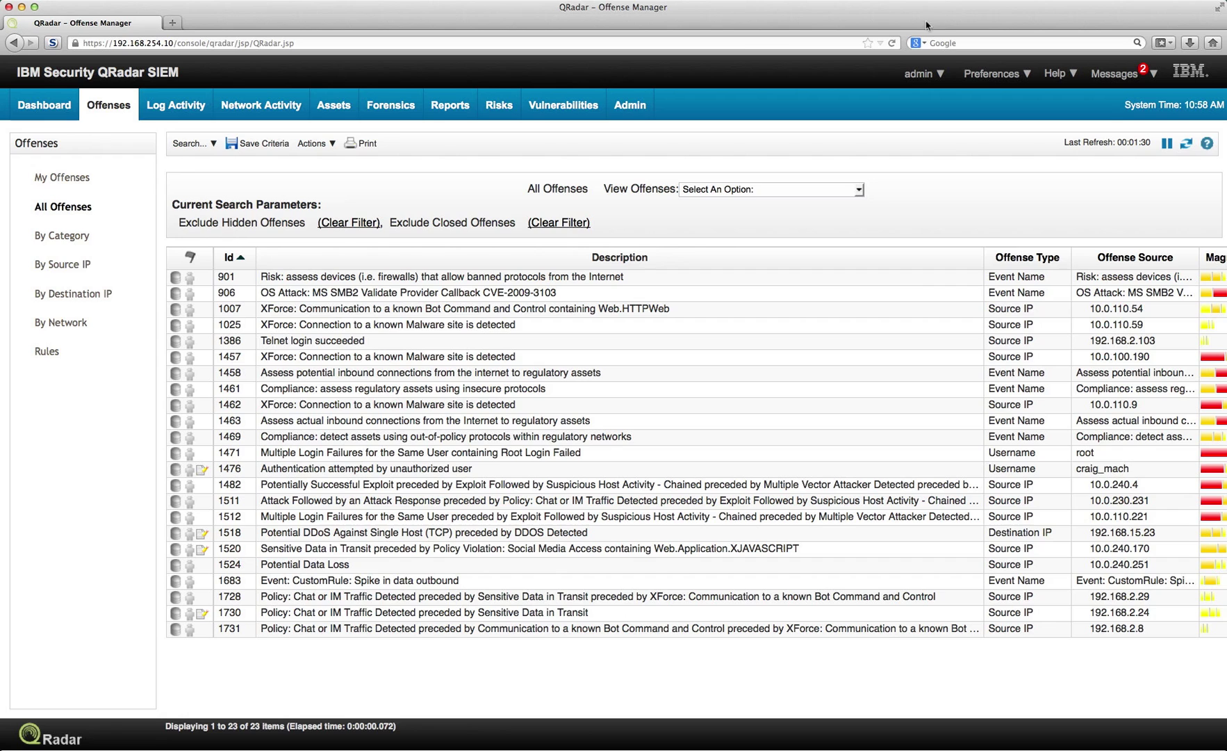
click(454, 108)
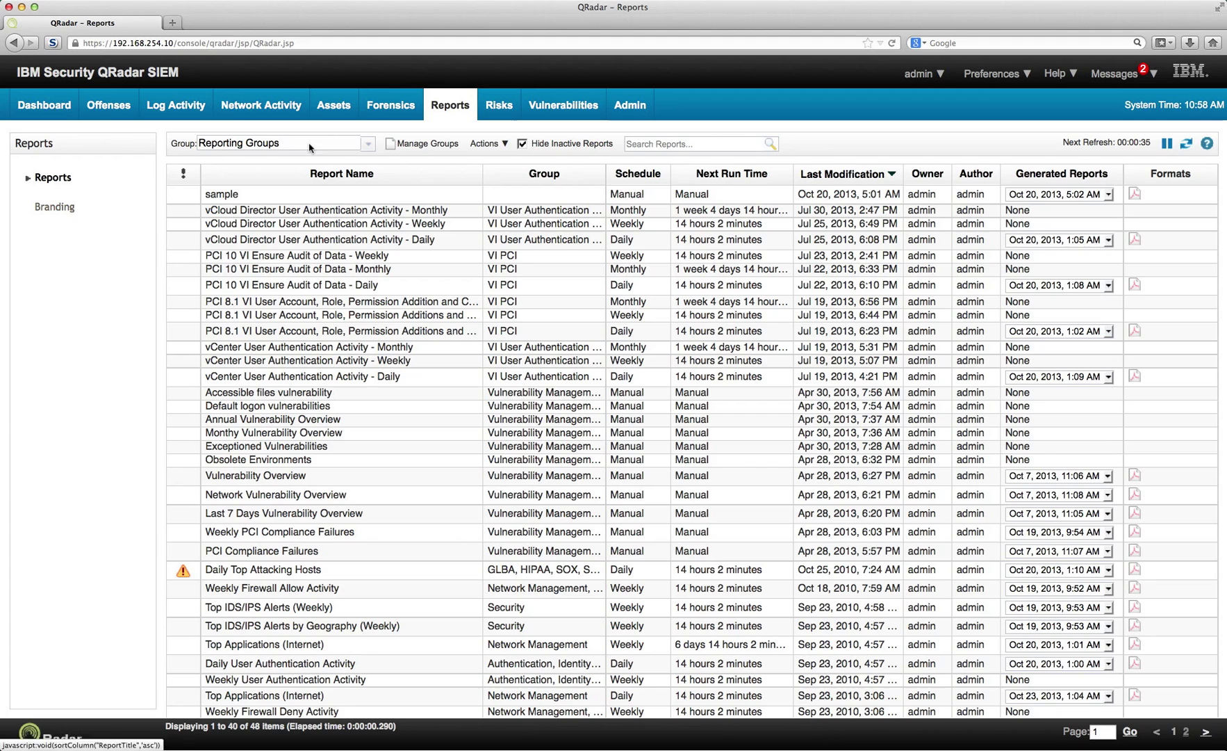
Step: Create a new manually scheduled report via Actions > Create with the single landscape chart layout
click(489, 144)
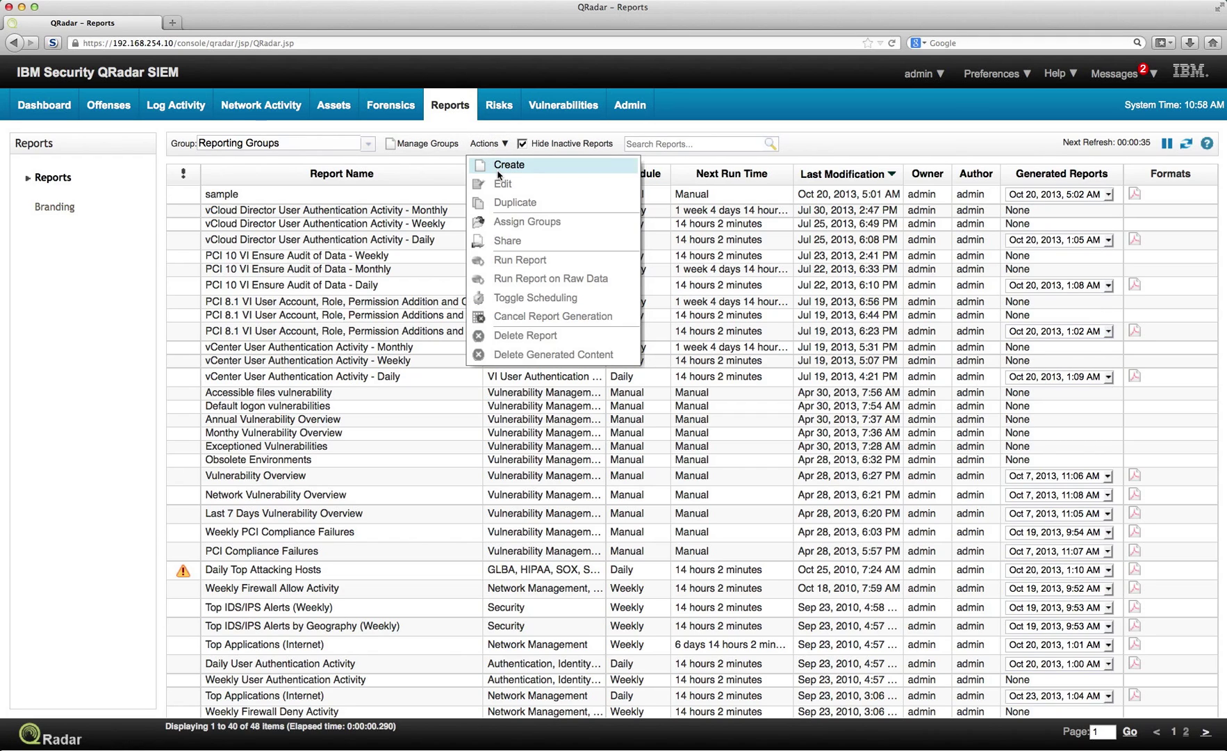
click(497, 173)
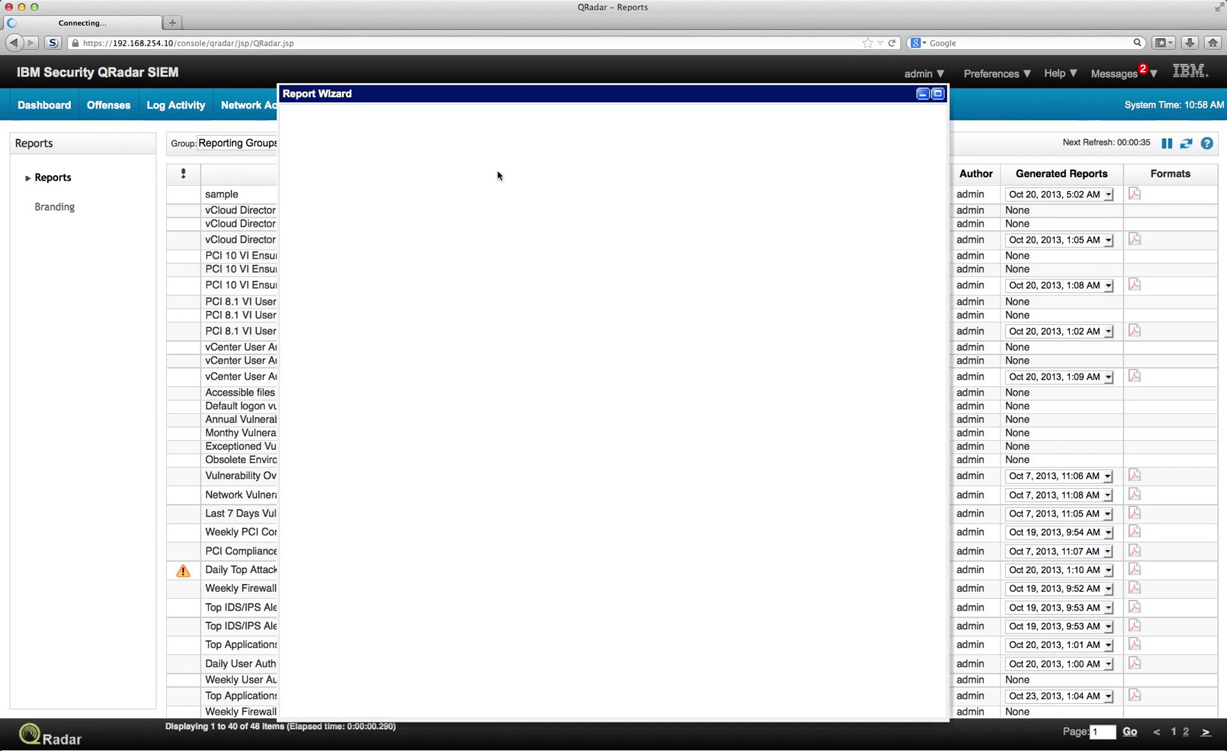
click(807, 697)
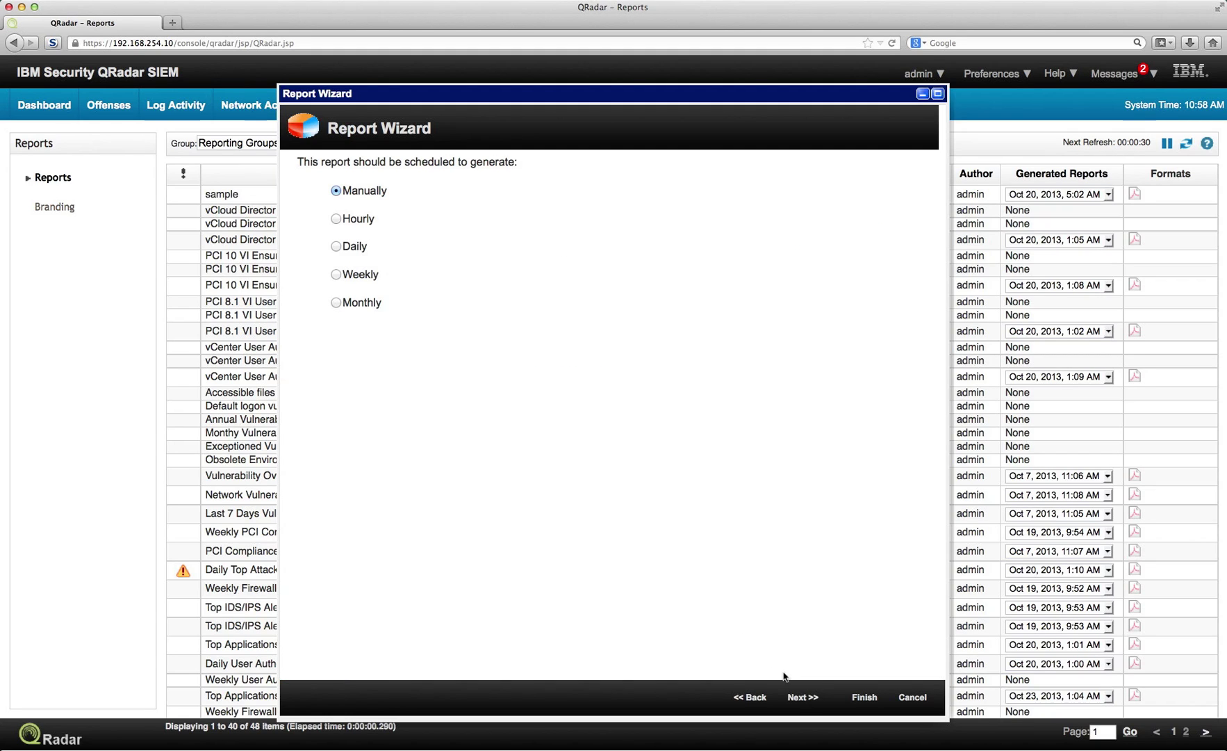
click(807, 697)
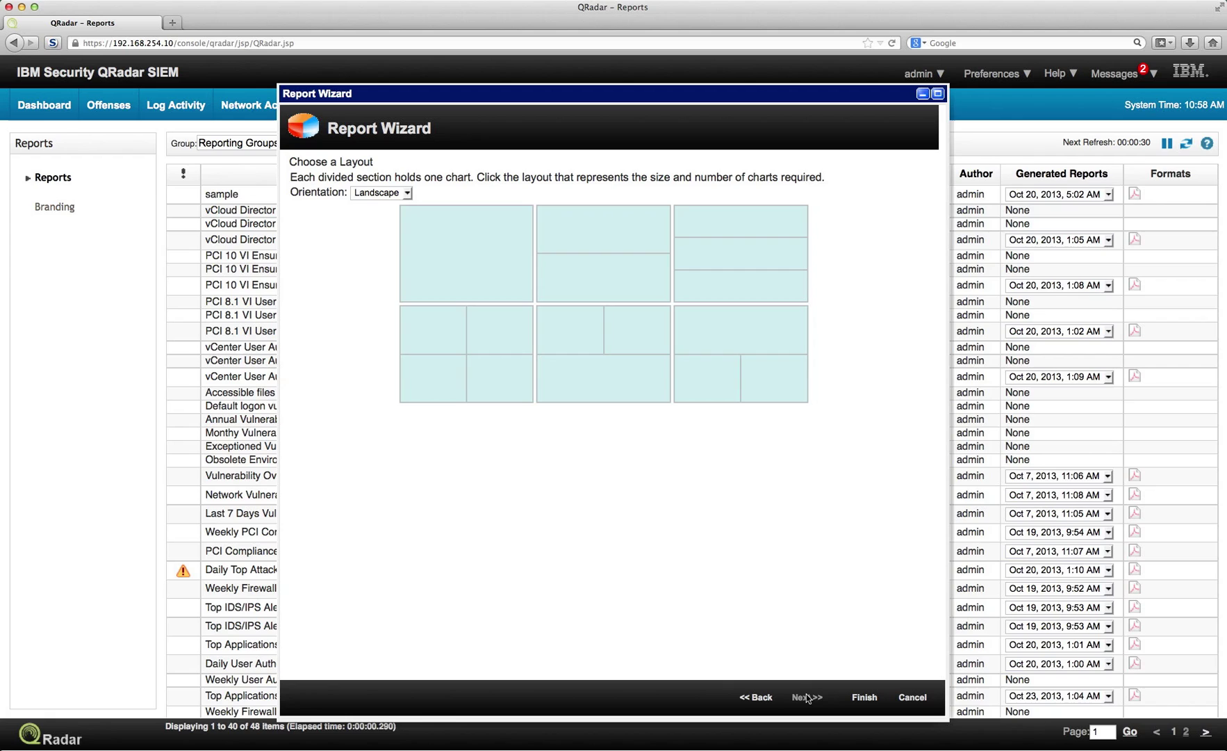
click(477, 260)
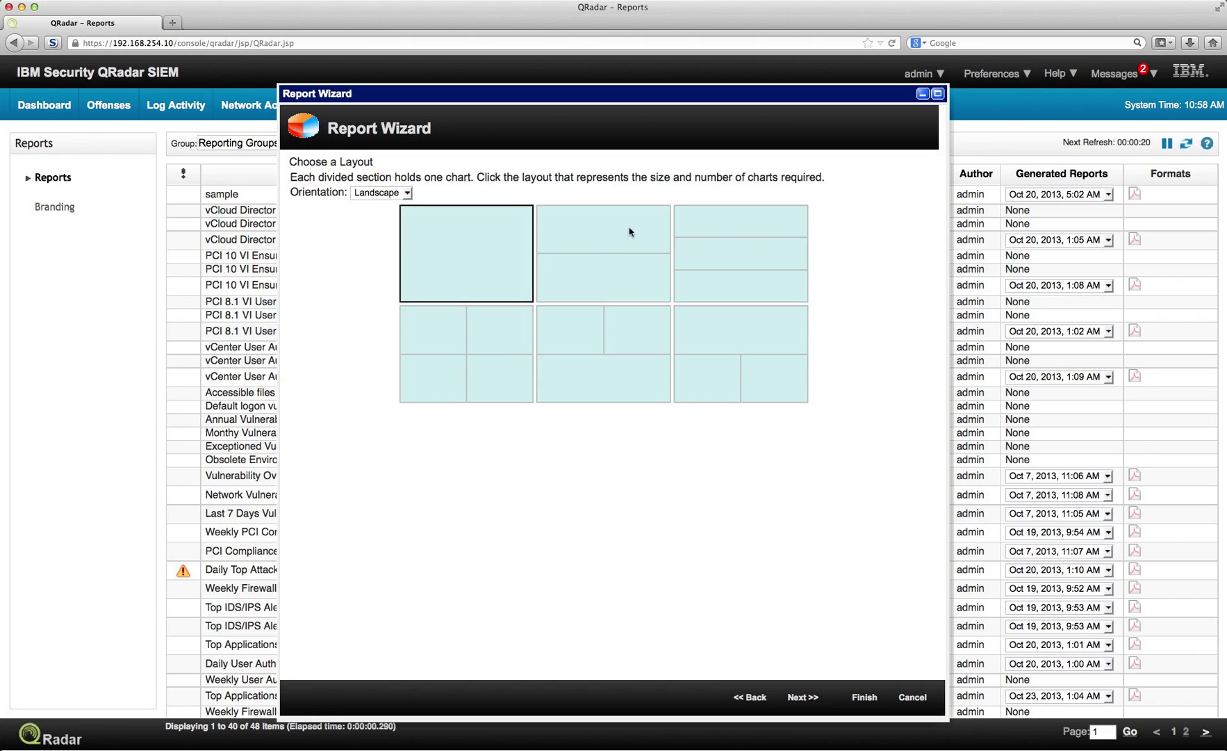
Step: Title the report 'Least Used FW Ru' and set its chart type to Device Rules
click(804, 697)
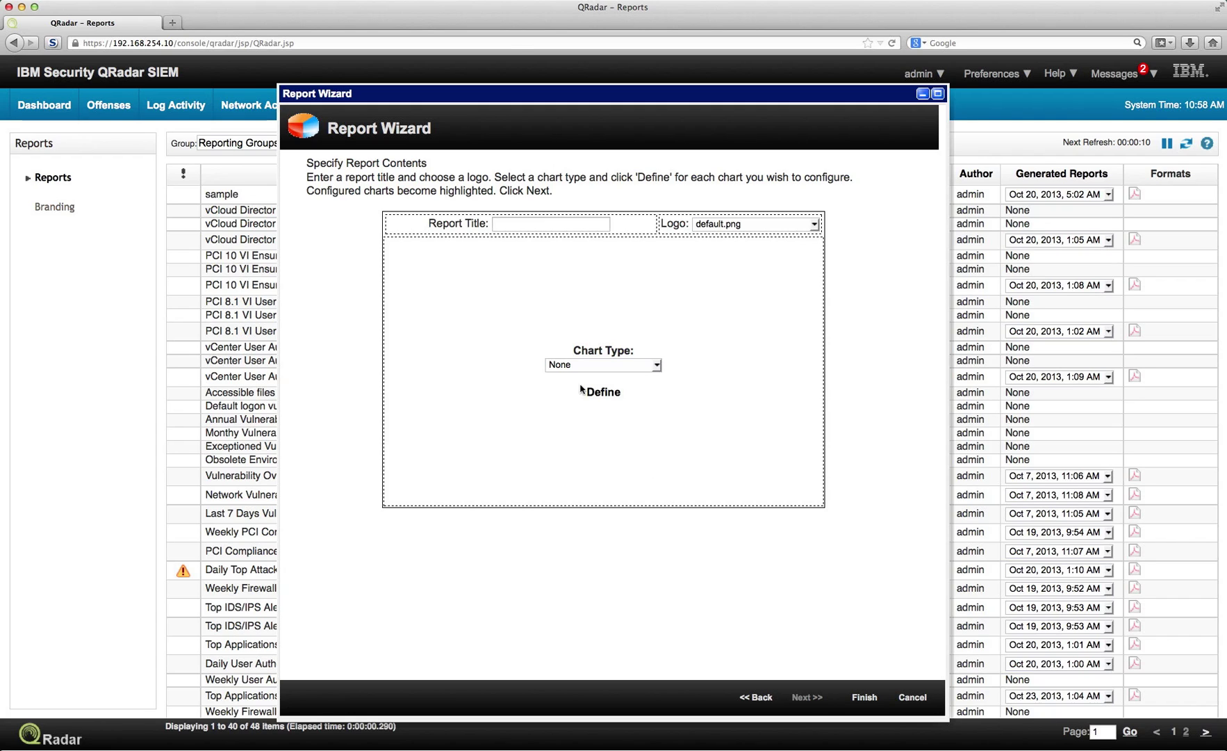
click(510, 221)
text(Least)
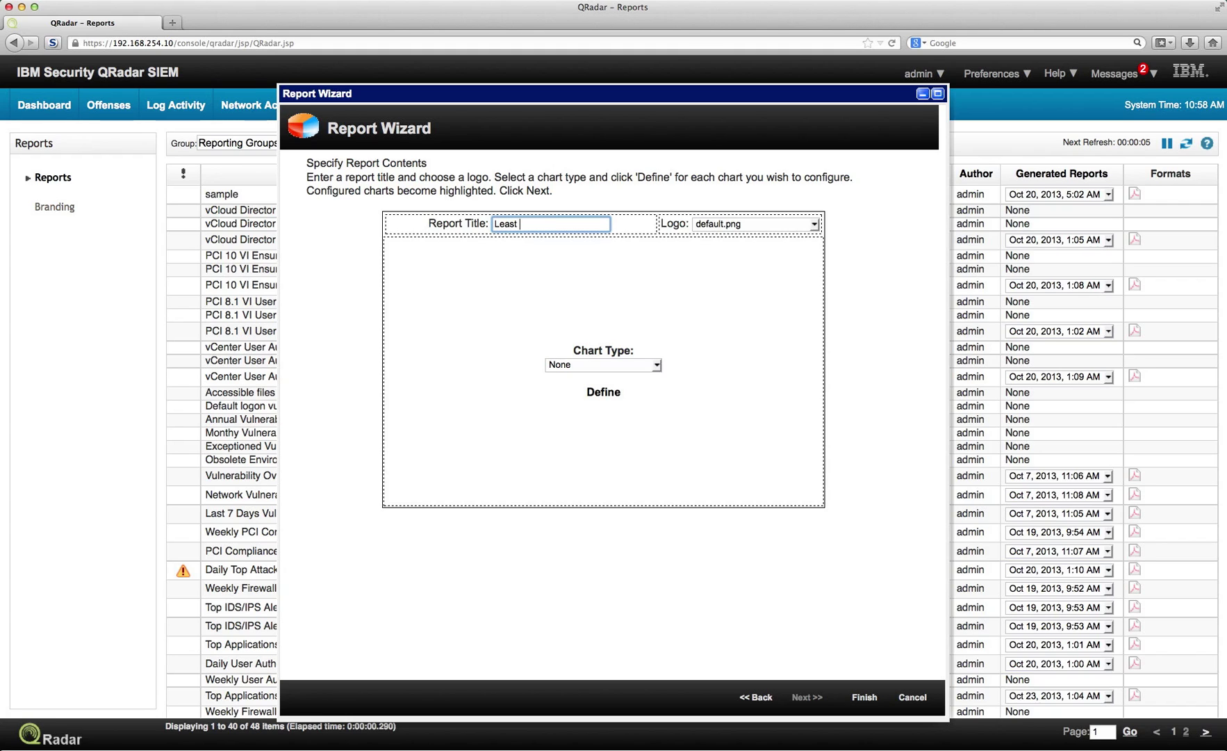
text( Used FW Ruk)
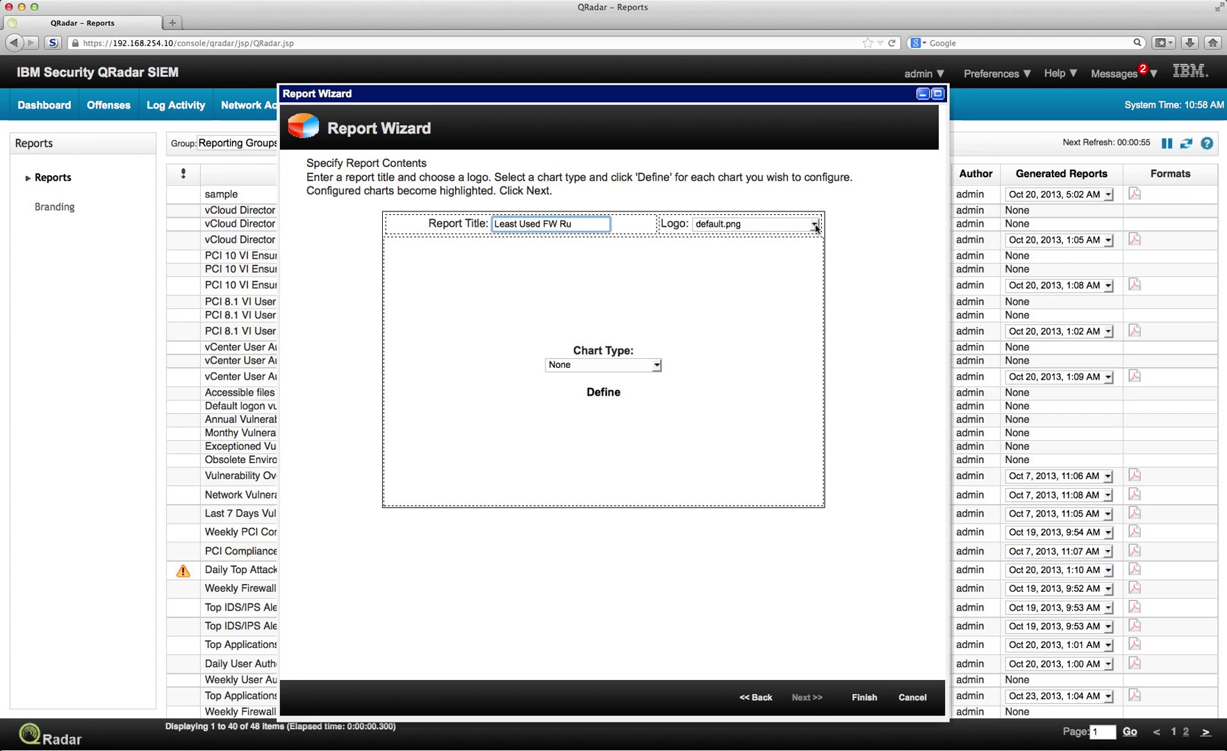
click(657, 365)
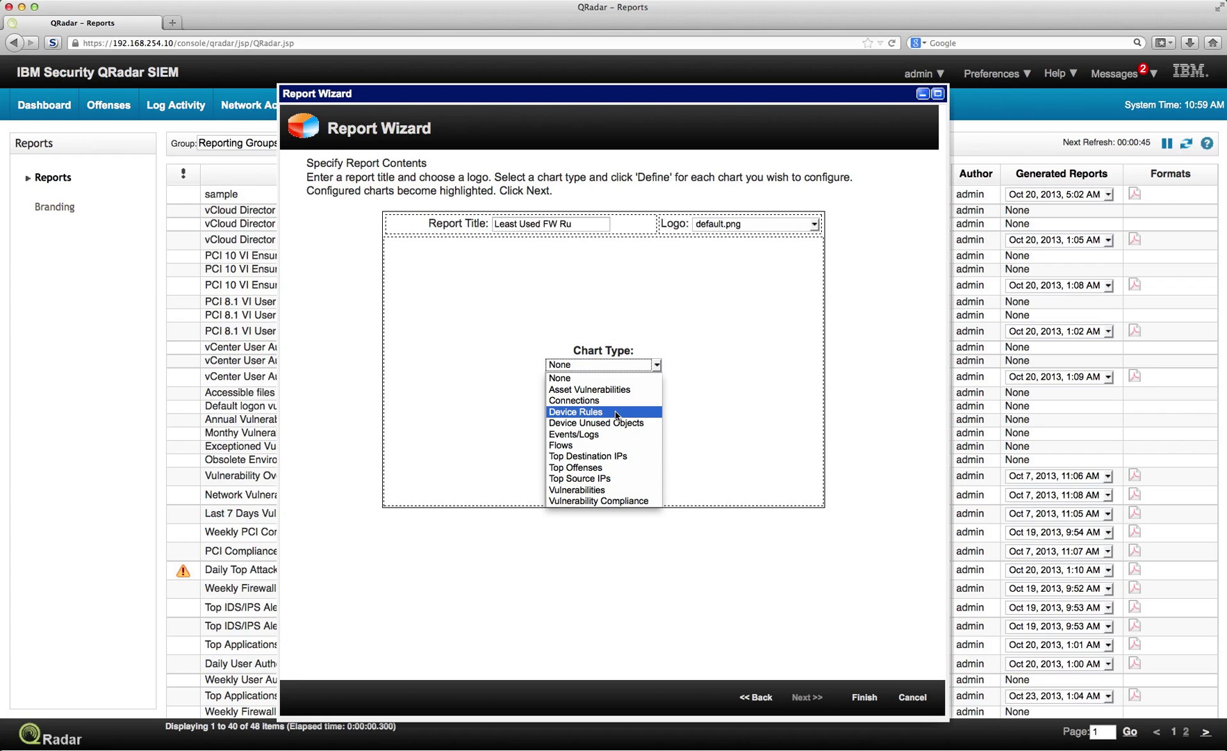
click(602, 412)
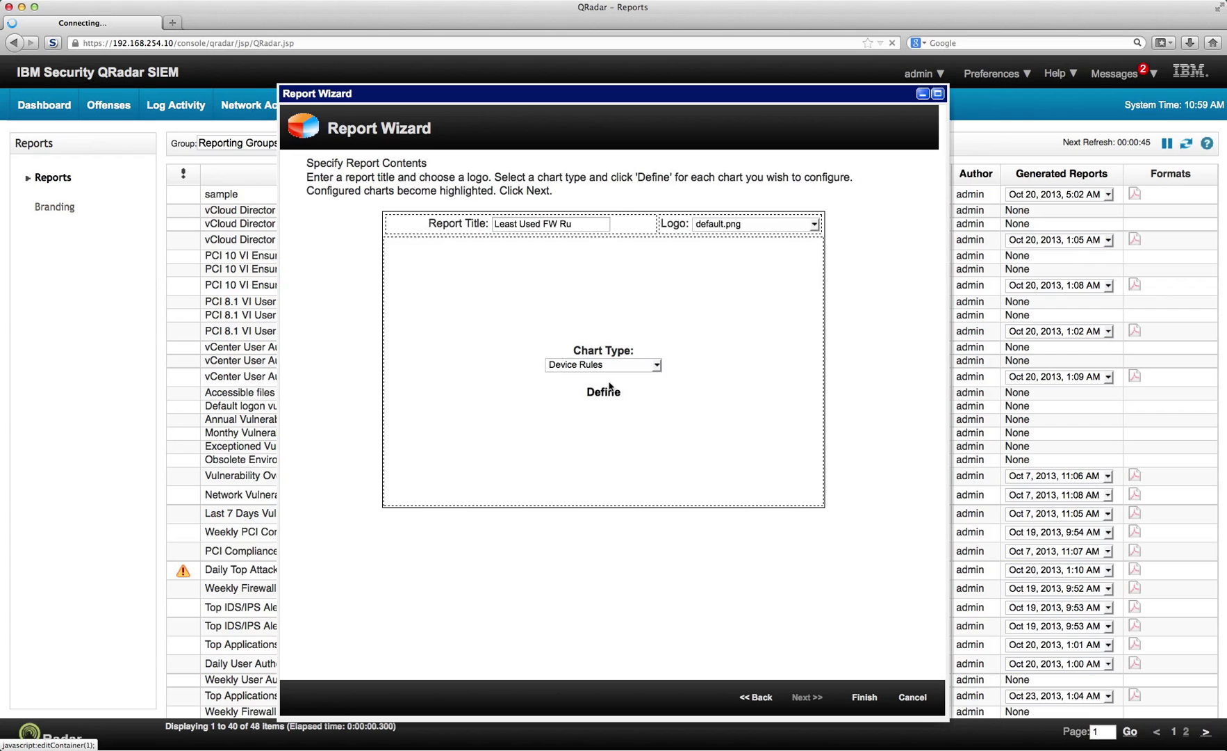
Step: Configure the Device Rules chart for the top 10 least used deny rules and save it
click(606, 393)
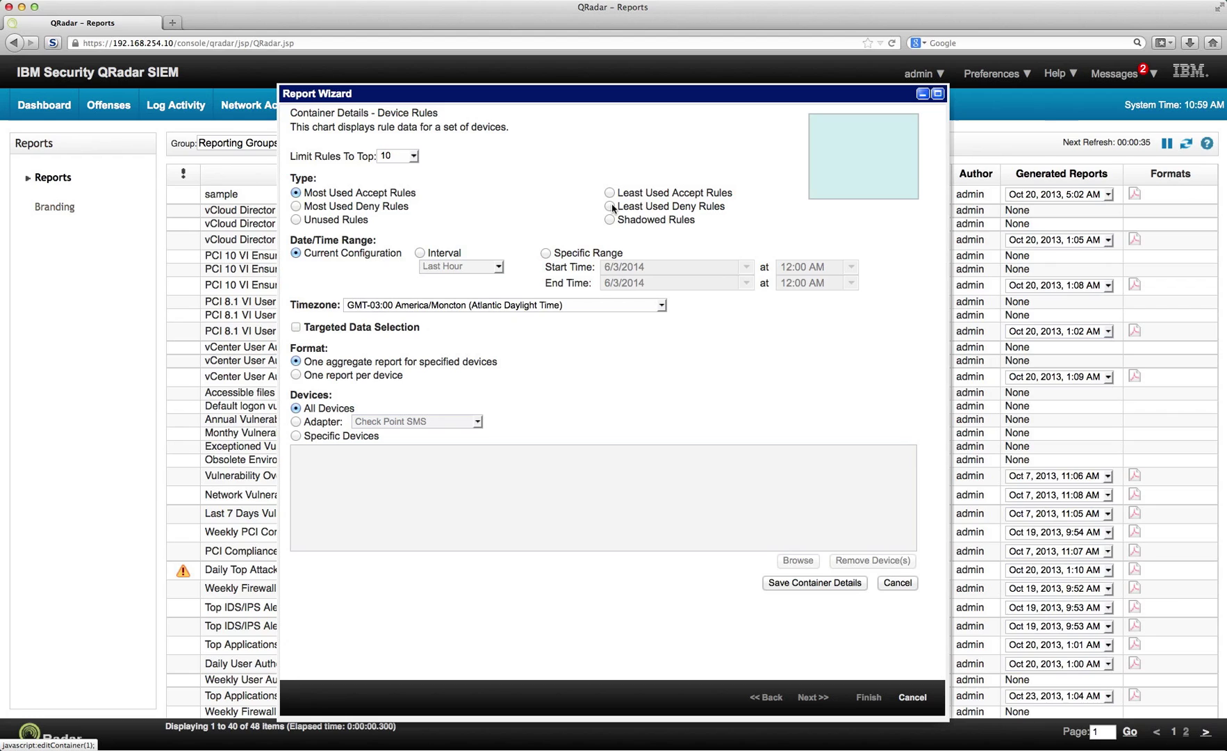
click(610, 206)
click(811, 585)
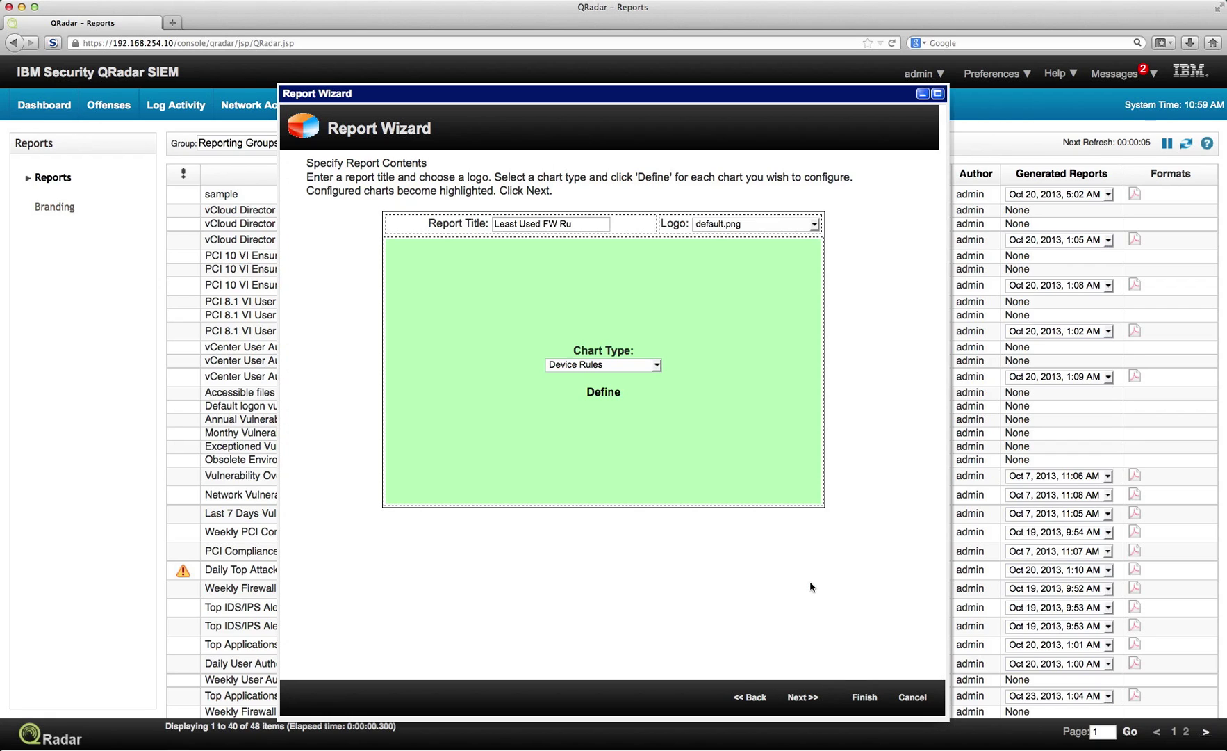
Step: Accept the layout preview, PDF format and Report Console distribution to reach Finishing Up
click(802, 696)
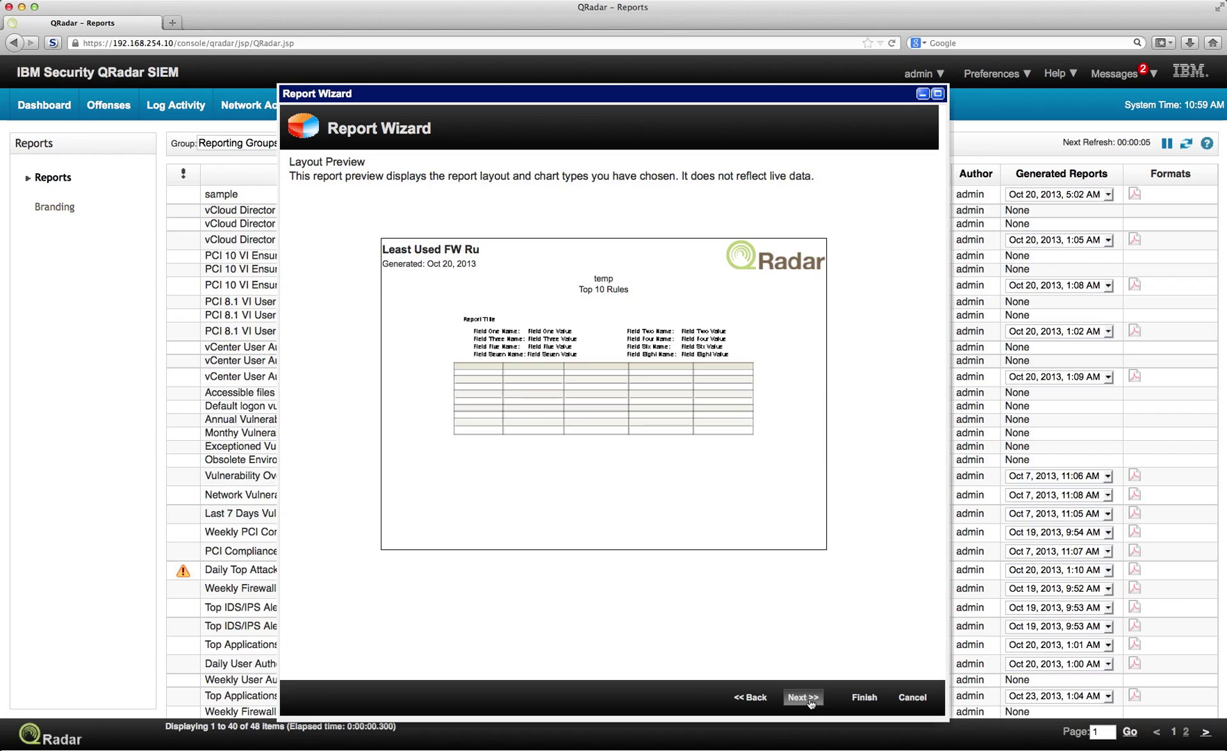
click(808, 700)
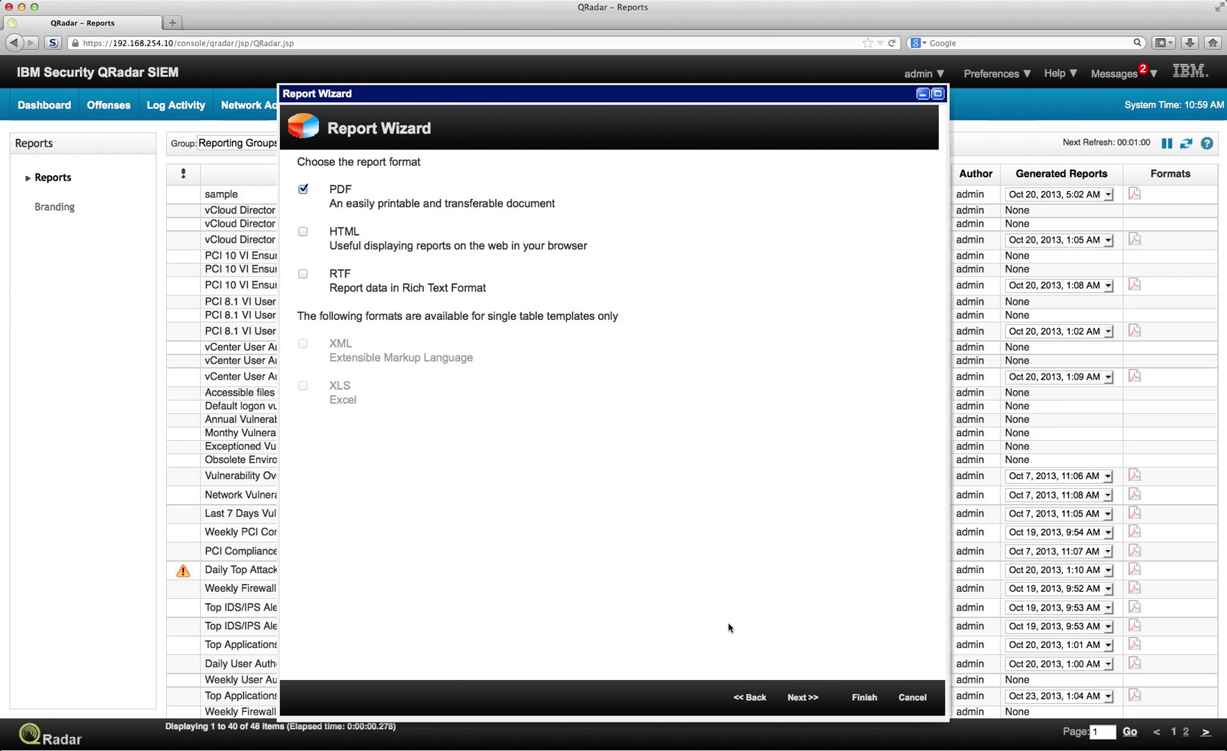
click(803, 697)
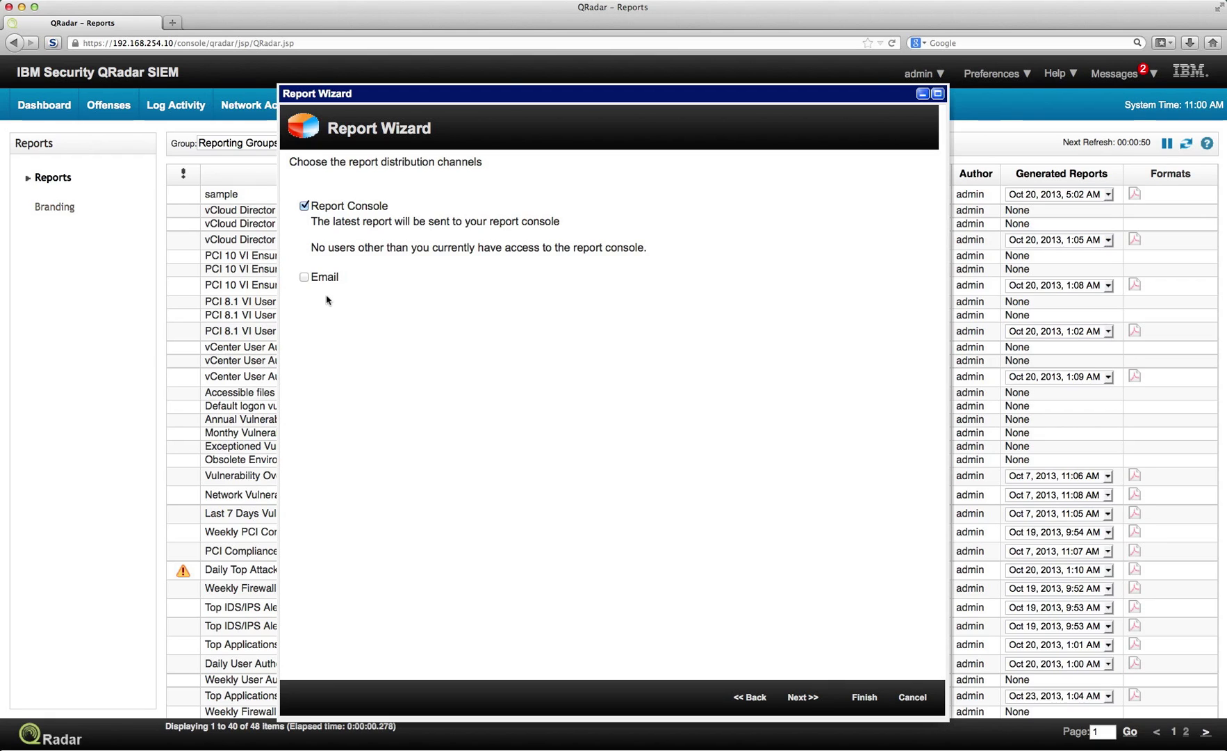
click(805, 696)
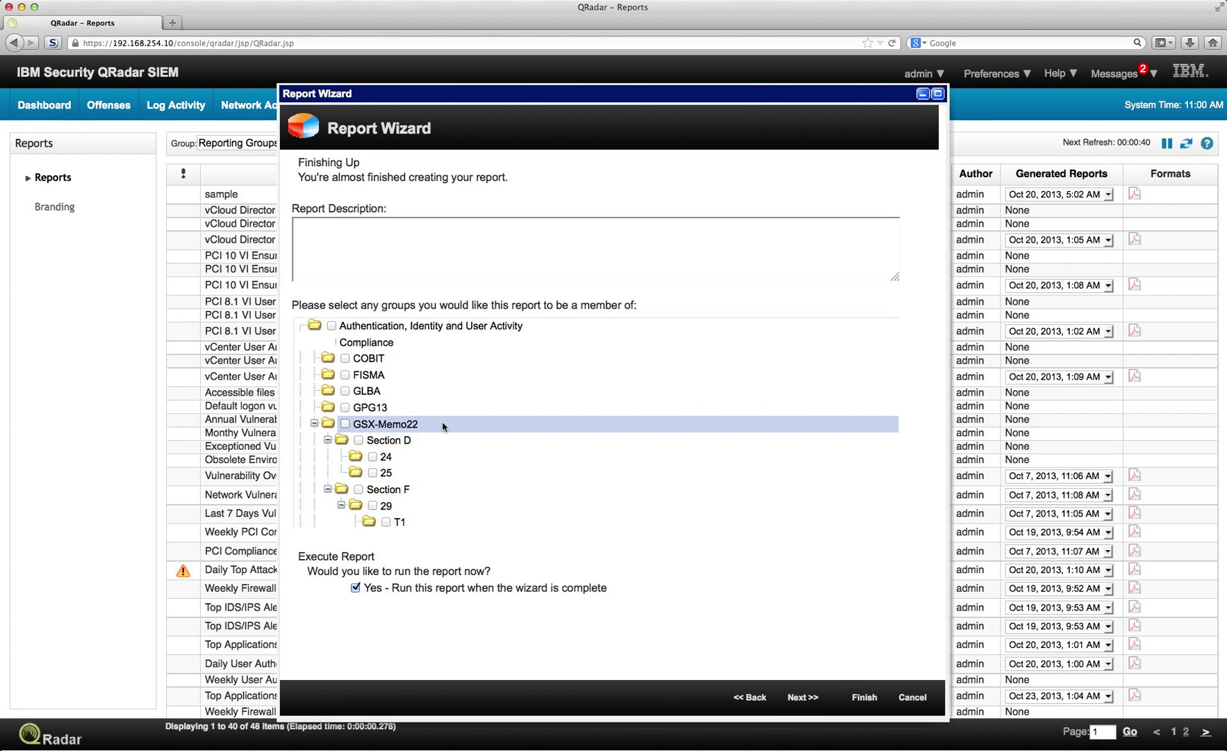
Step: Review the Least Used FW Ru report summary and finish the wizard to save the report
scroll(448, 431, down, 3)
scroll(444, 427, down, 2)
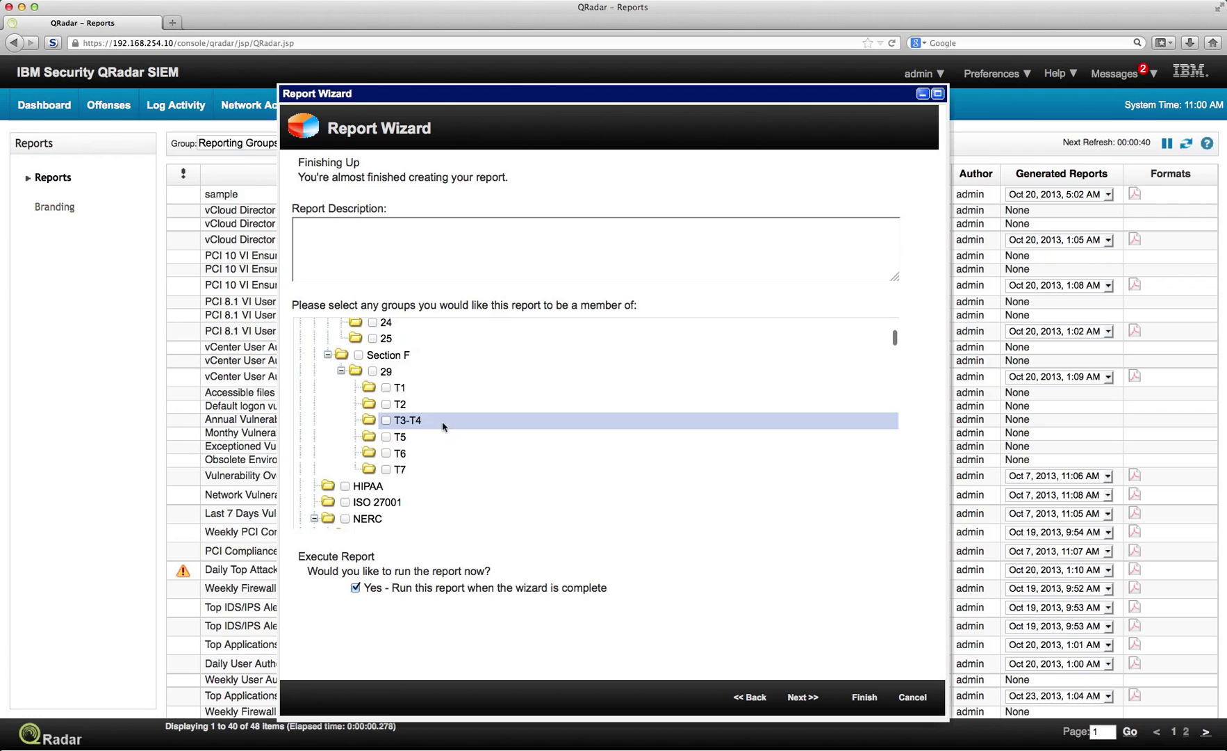
scroll(443, 427, up, 5)
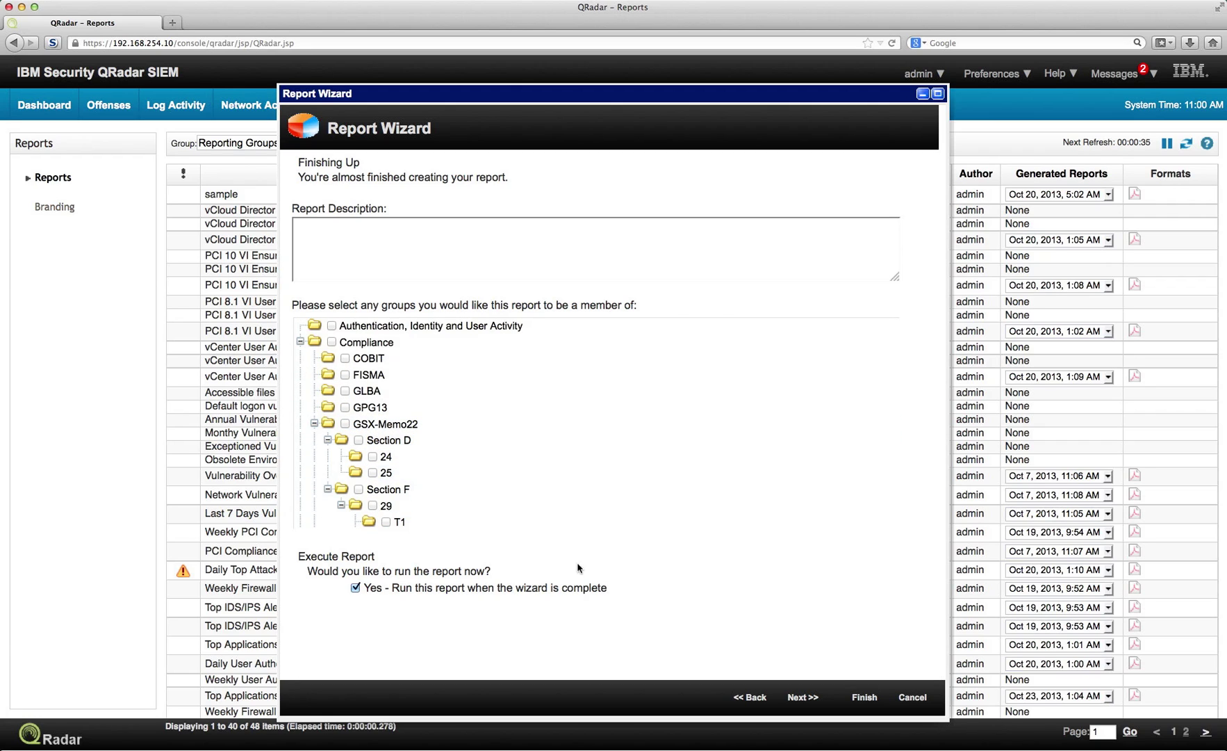
click(806, 699)
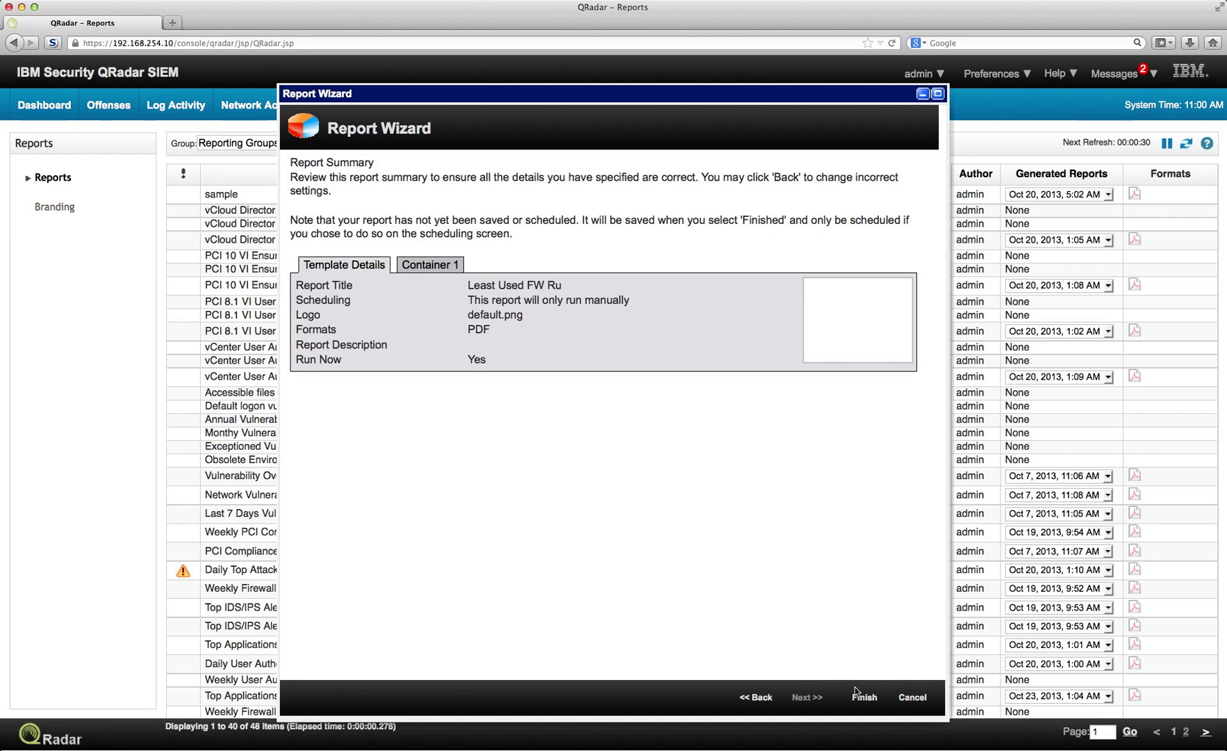
click(861, 696)
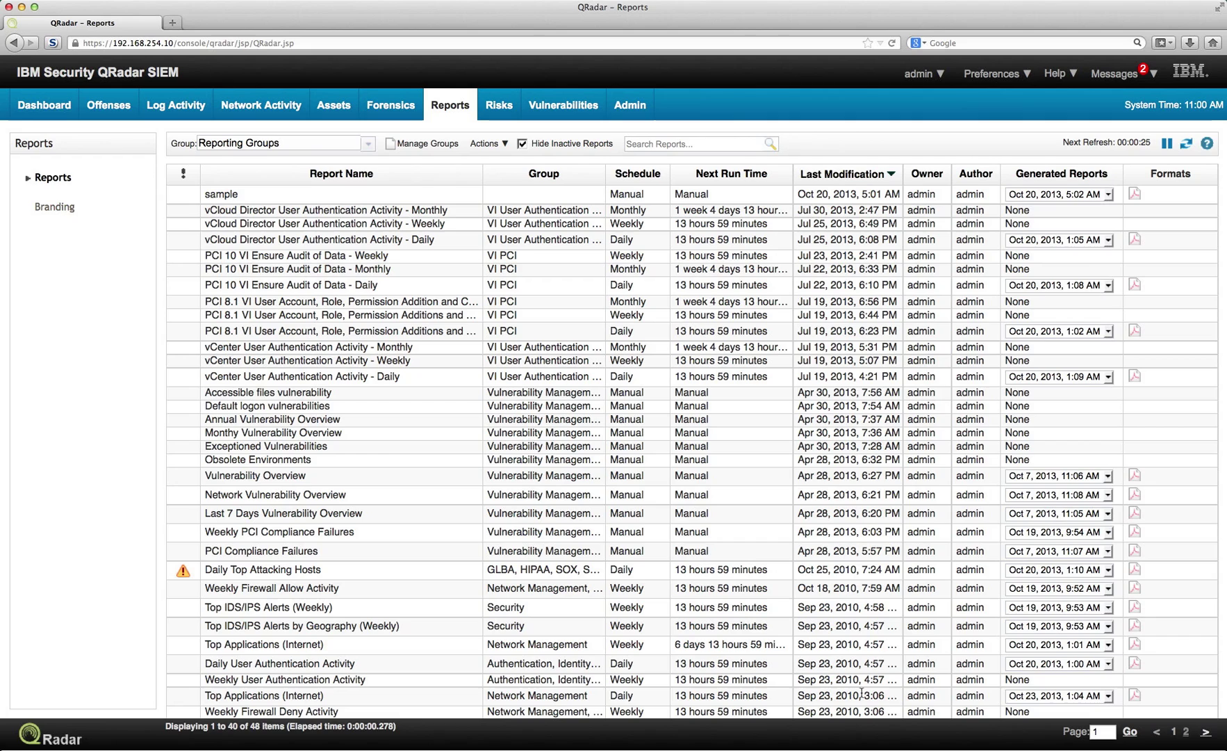
Step: Refresh the Reports list and run the Least Used FW Ru report, confirming the generation notice
click(1187, 145)
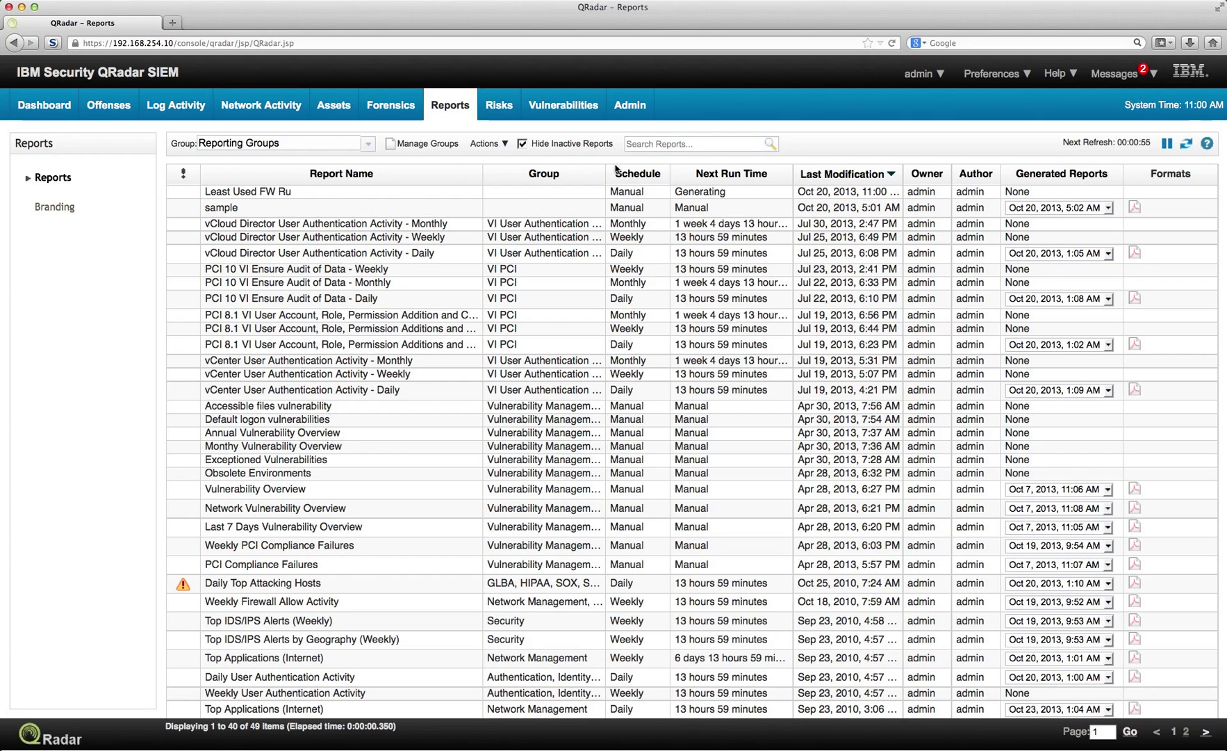
click(553, 193)
click(492, 144)
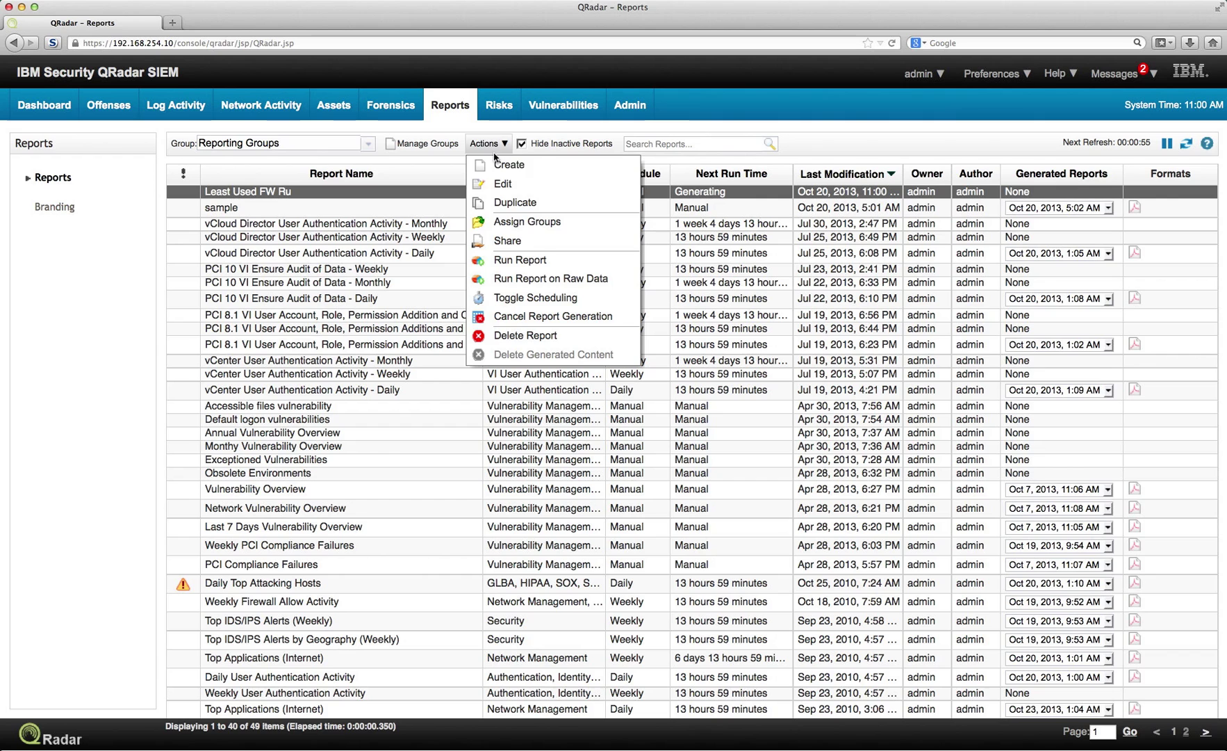
click(523, 260)
click(735, 331)
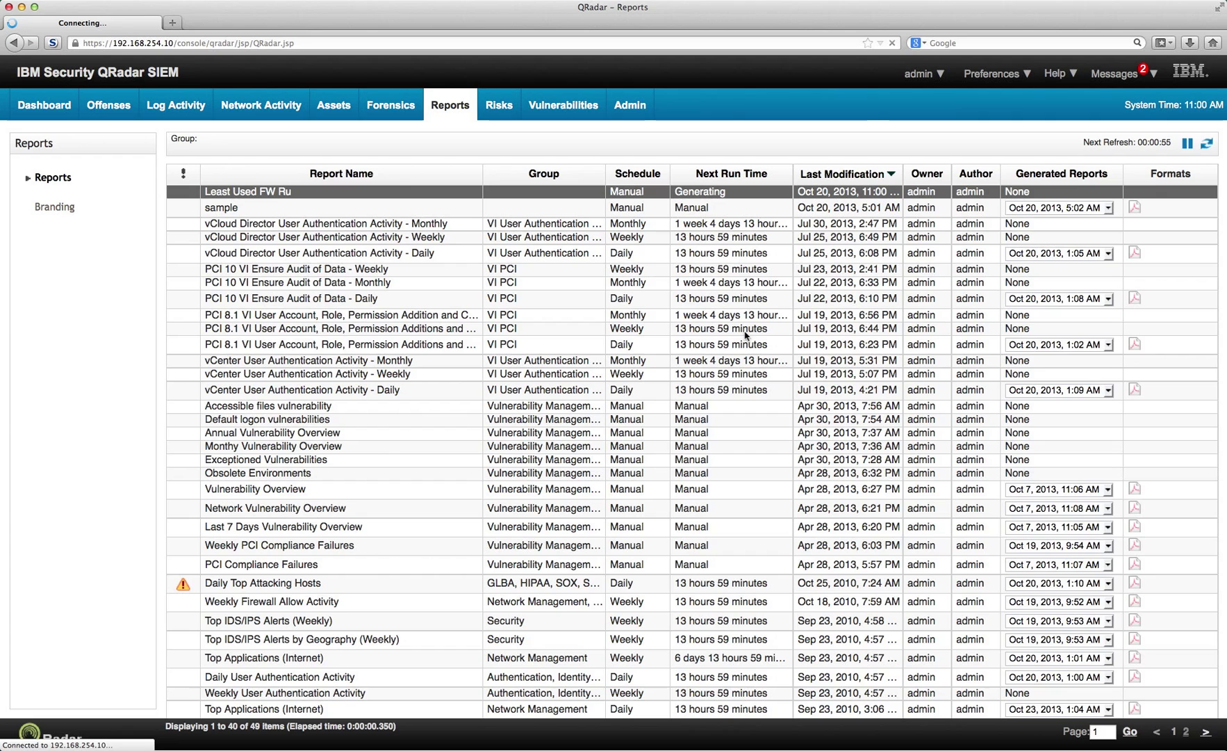
Step: View the generated Least Used FW Ru PDF, close it, and go to Risk Manager
click(1207, 143)
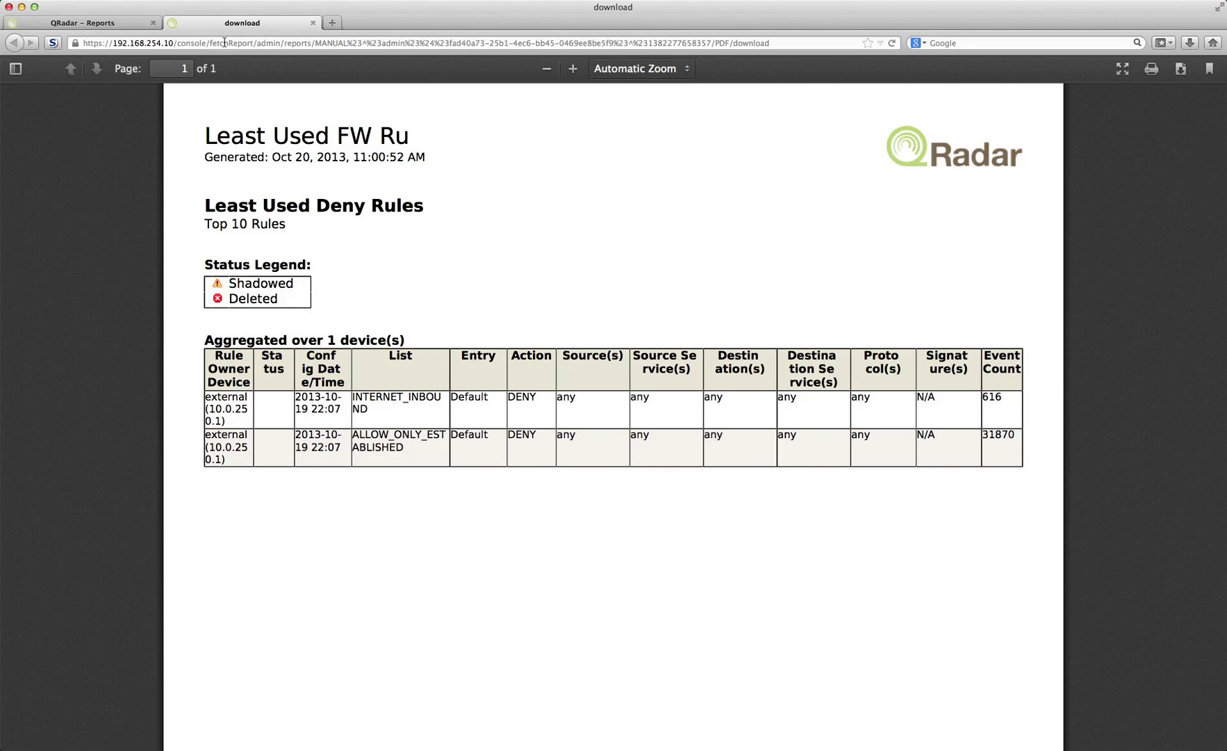
click(314, 24)
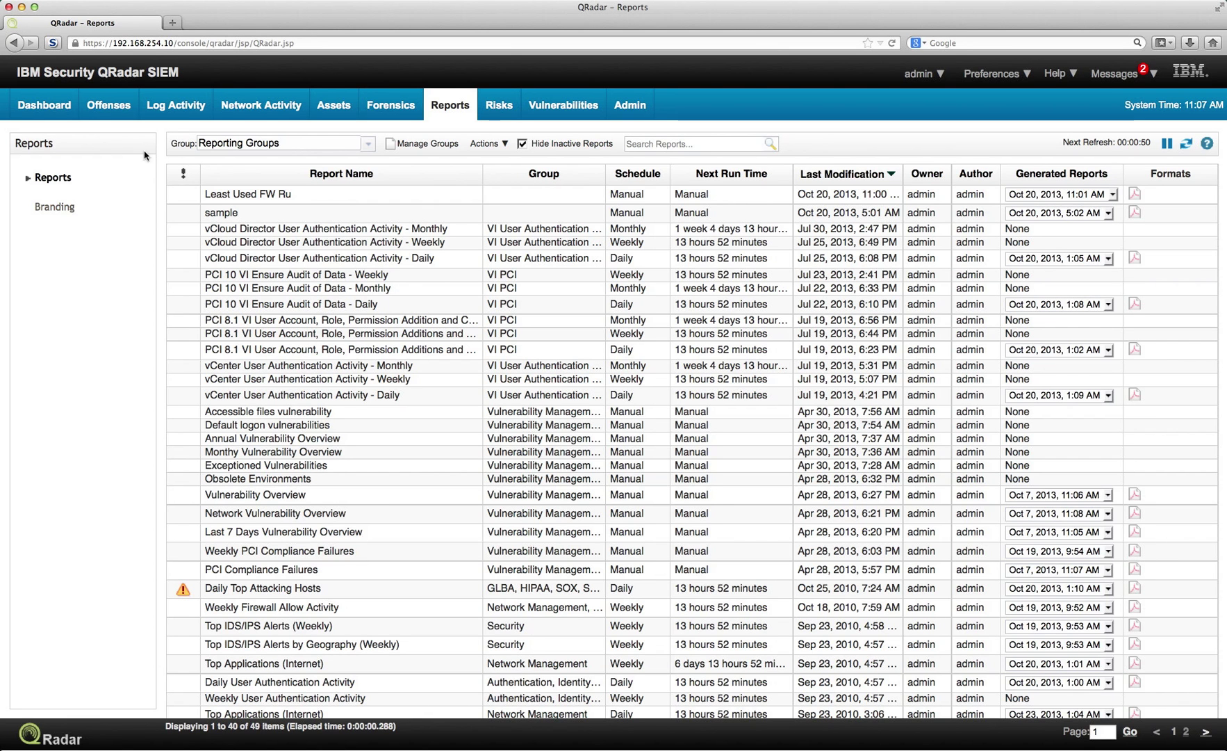
click(498, 112)
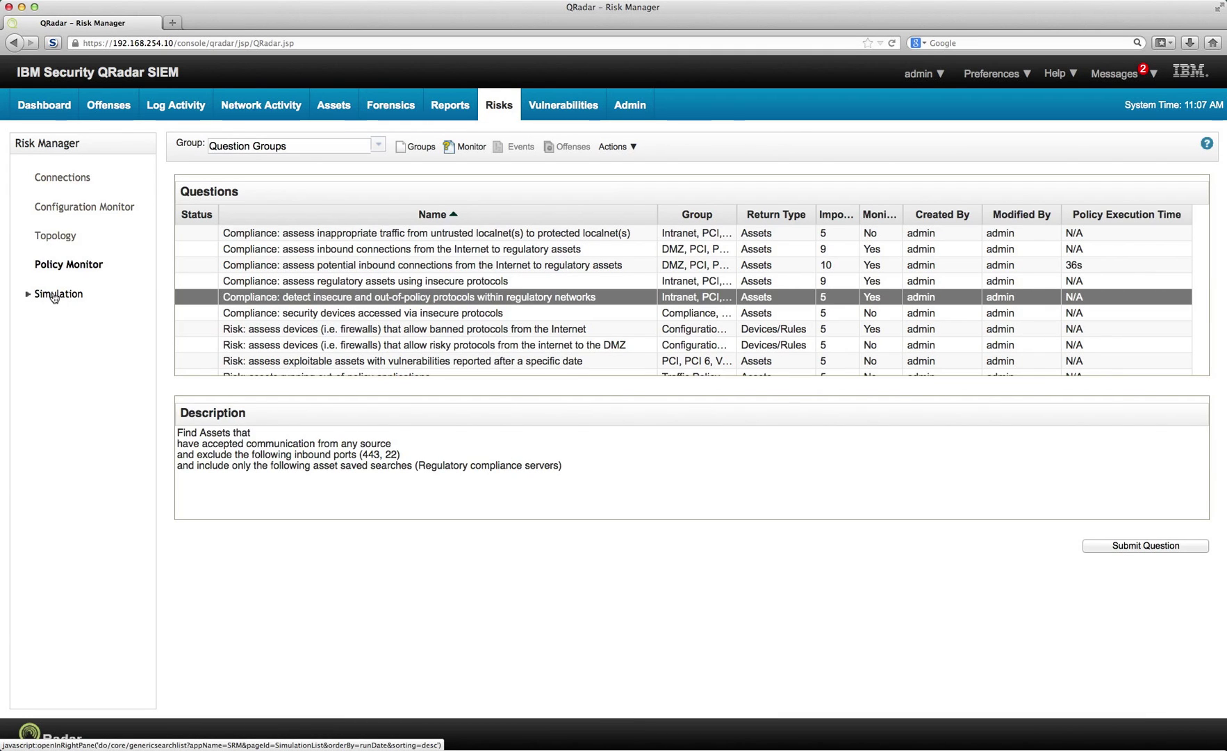
Step: Minimize the QRadar browser to reveal Keynote's slide 29 on attack simulation across subnets
click(22, 7)
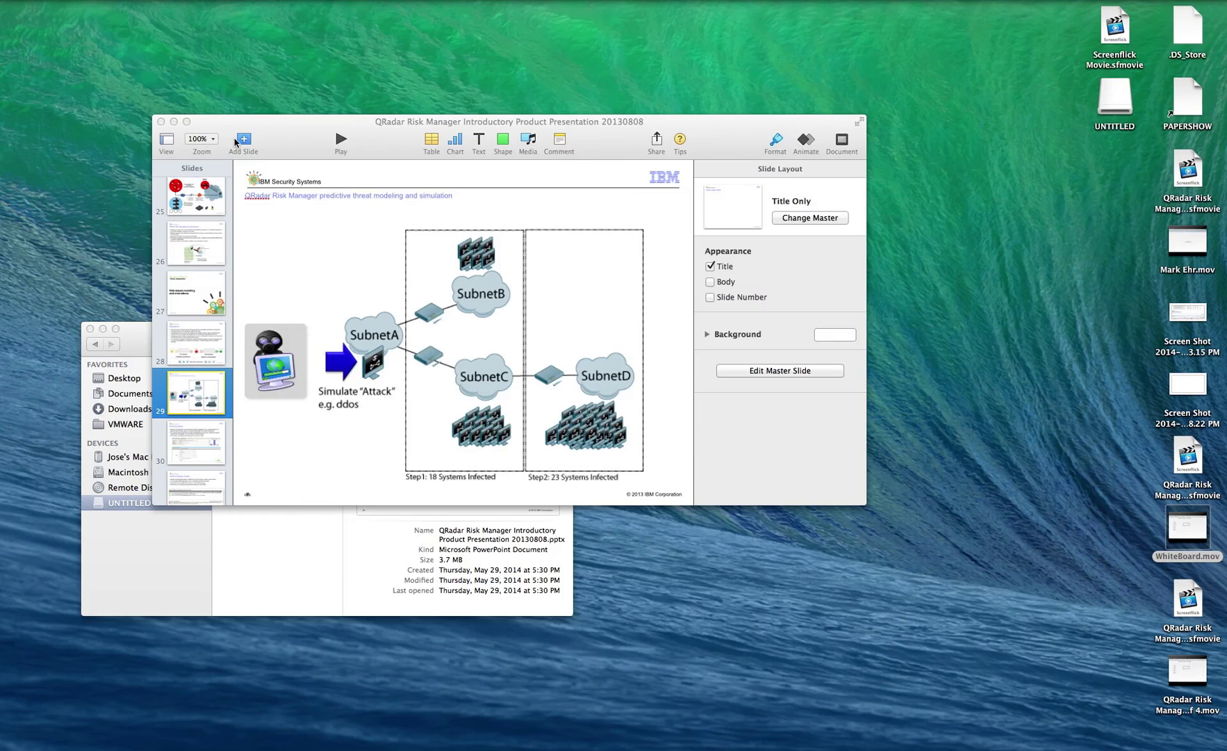